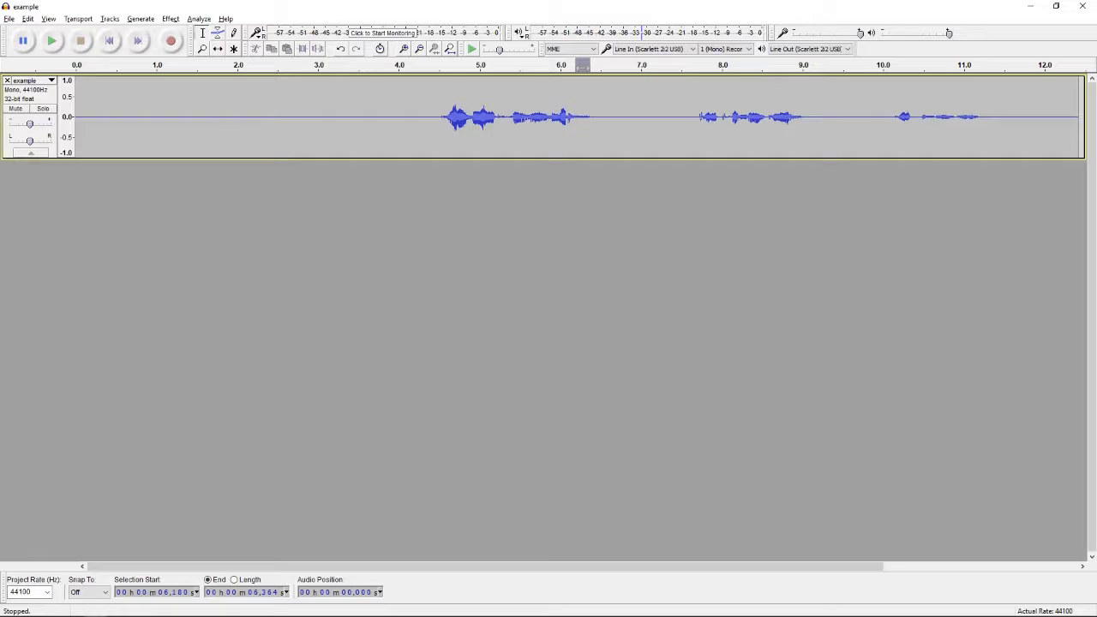
- Play the recording from about 4.4 seconds to hear the original spoken phrases, and stop playback
left_click(433, 129)
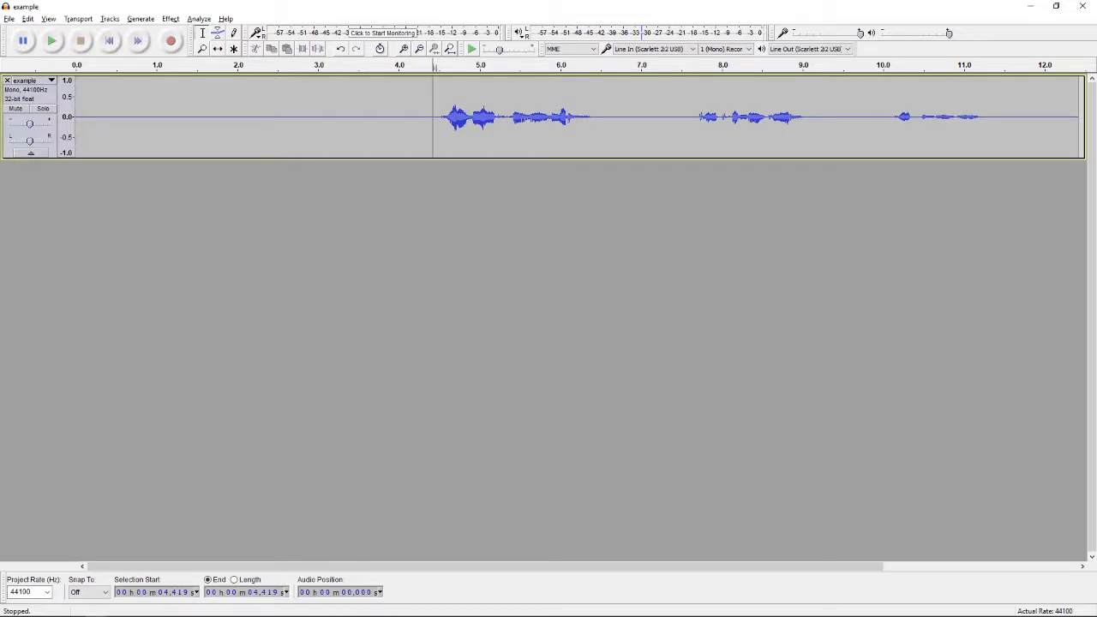
key("space")
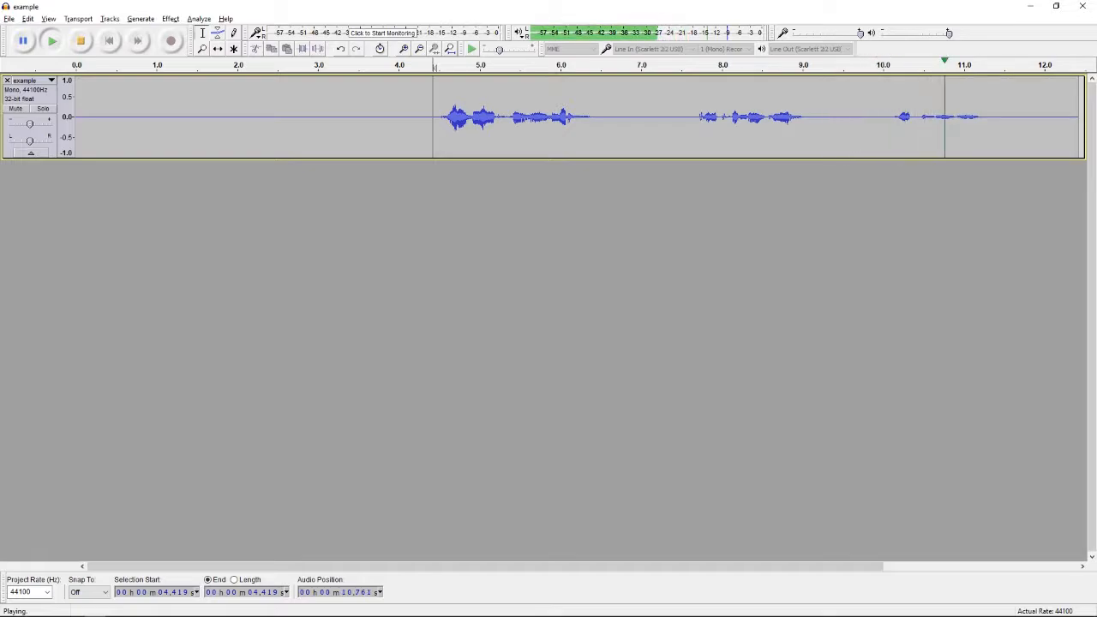
key("space")
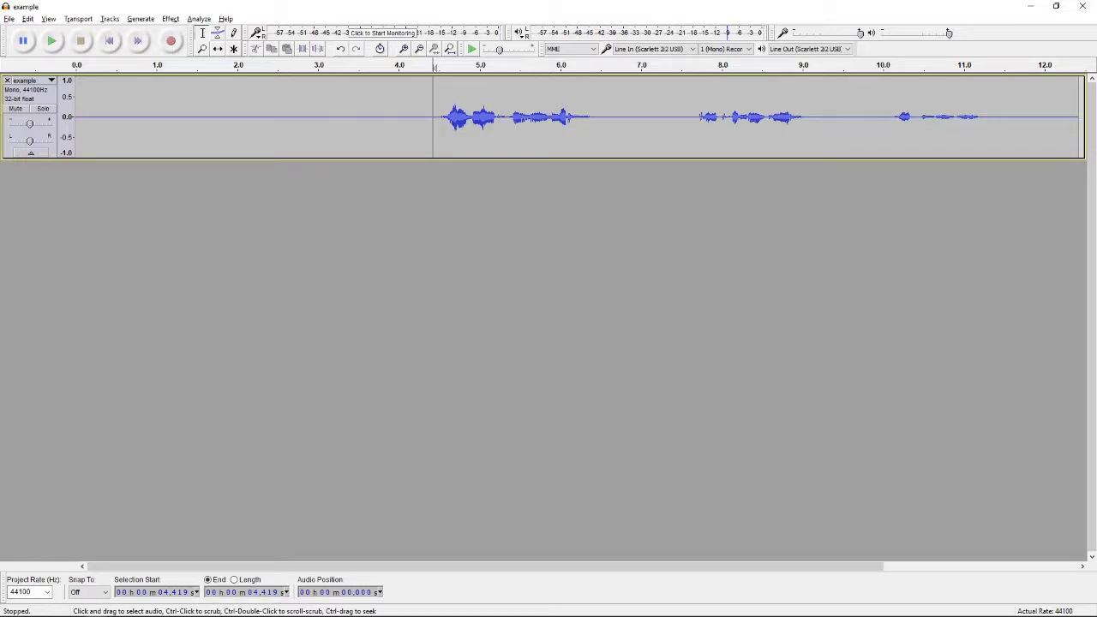
- Raise the track gain to maximum and capture a noise profile from the silent stretch between about 1.98 and 2.52 seconds
left_click_drag(29, 123, 50, 123)
left_click_drag(402, 120, 318, 120)
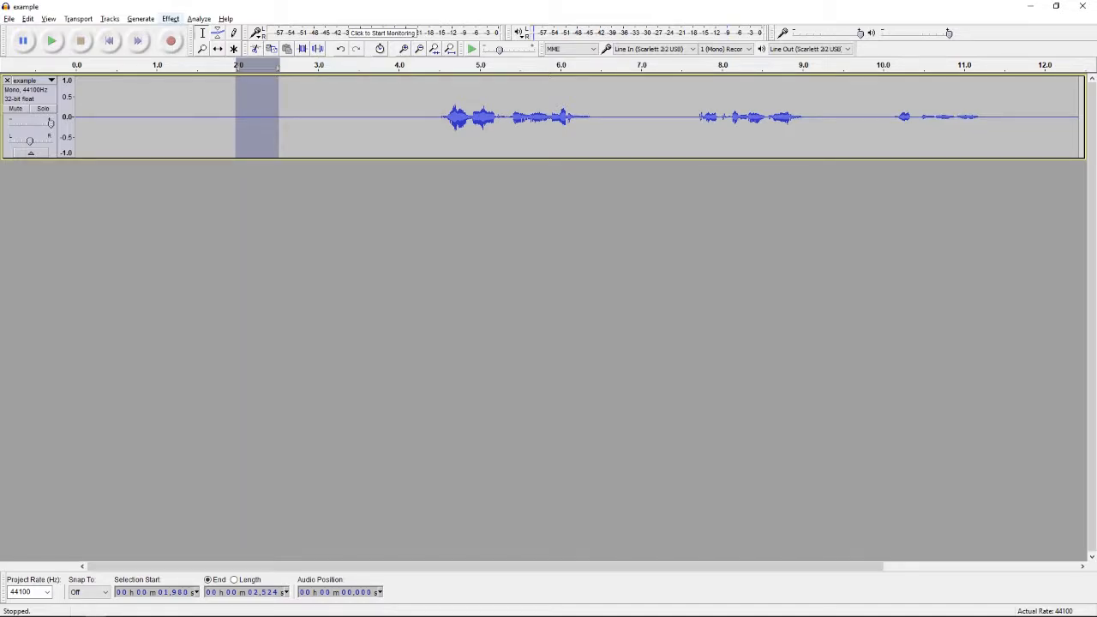
left_click(171, 19)
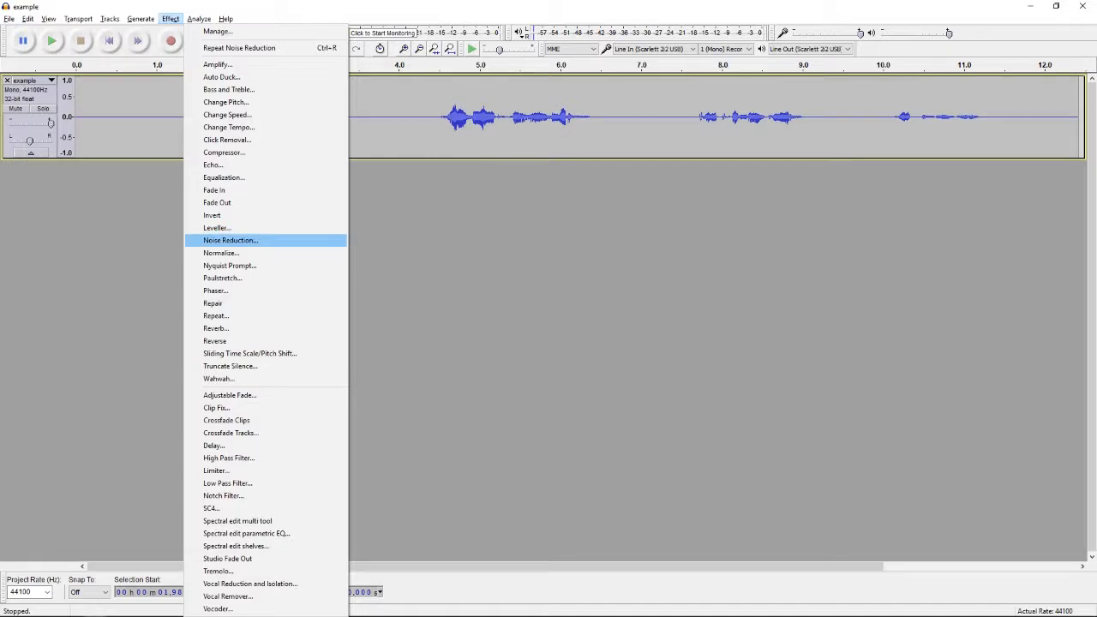
left_click(230, 240)
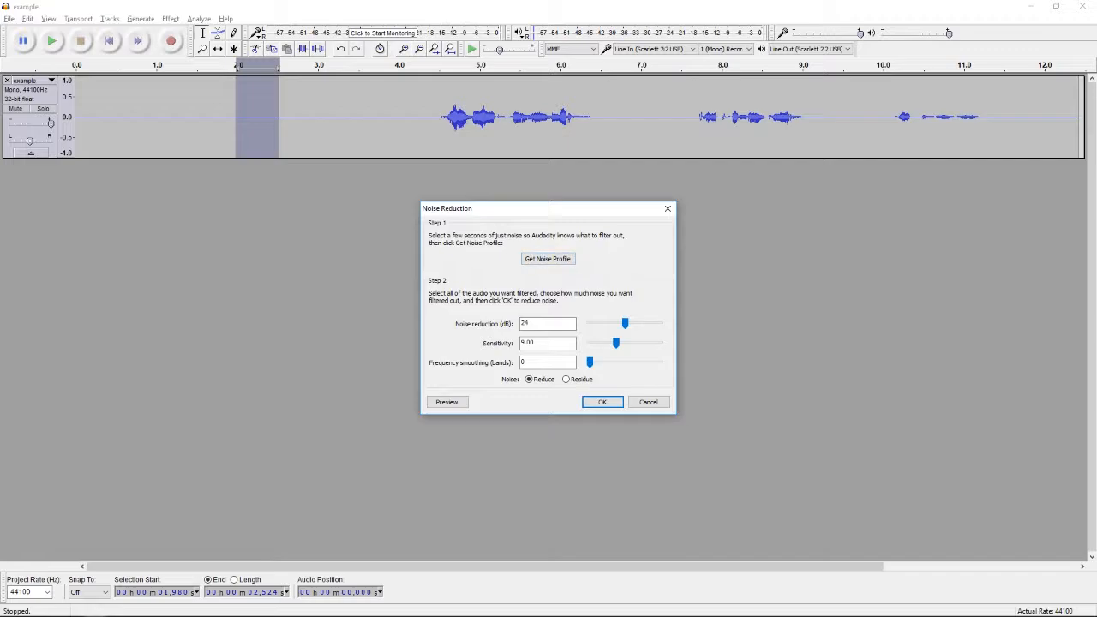
left_click(548, 259)
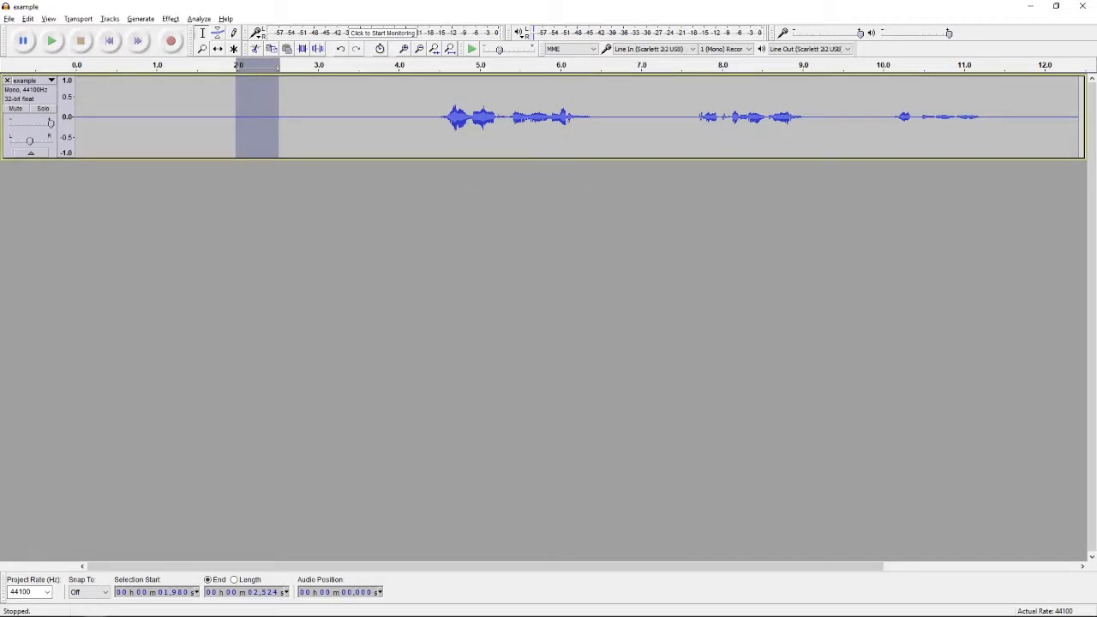
- Apply Noise Reduction to the entire track with 24 dB reduction, sensitivity 9.00 and 0 frequency smoothing bands
key("ctrl+a")
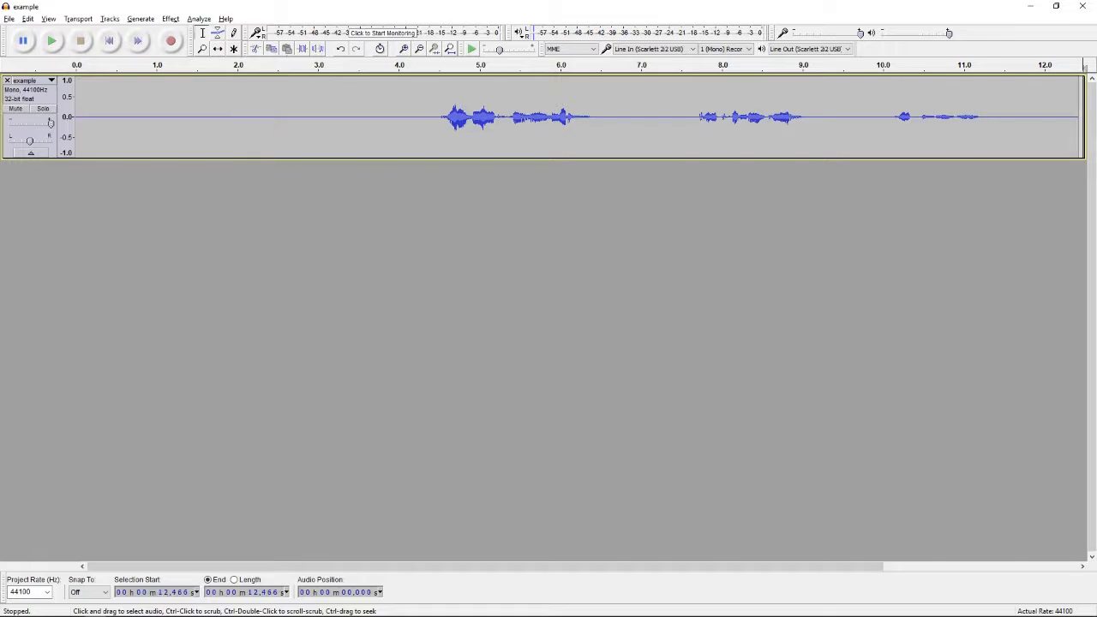
left_click(170, 19)
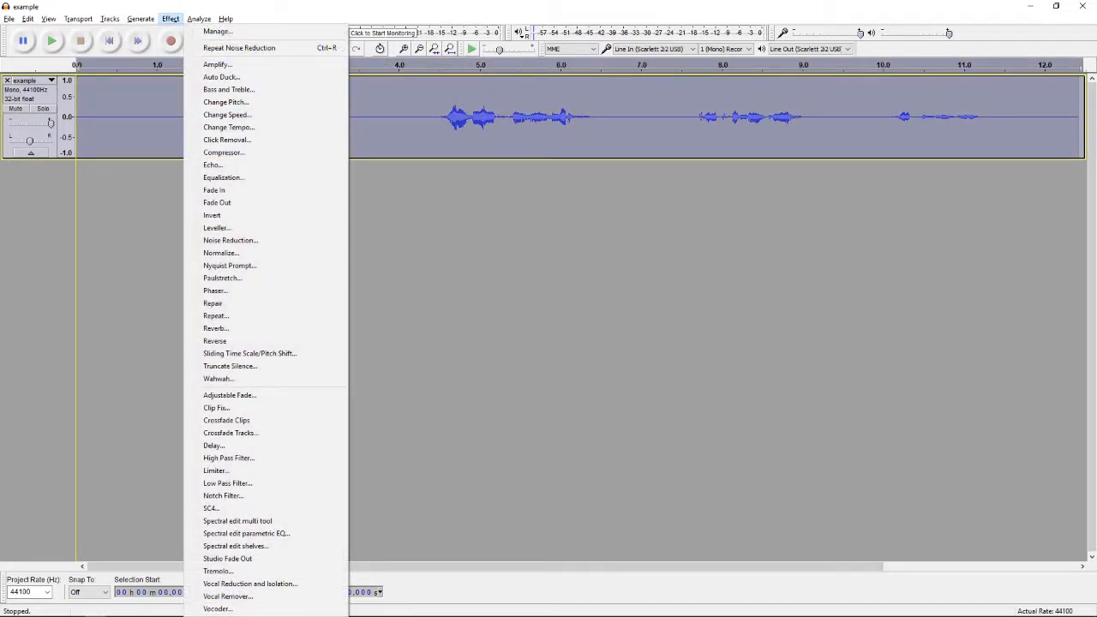
left_click(230, 241)
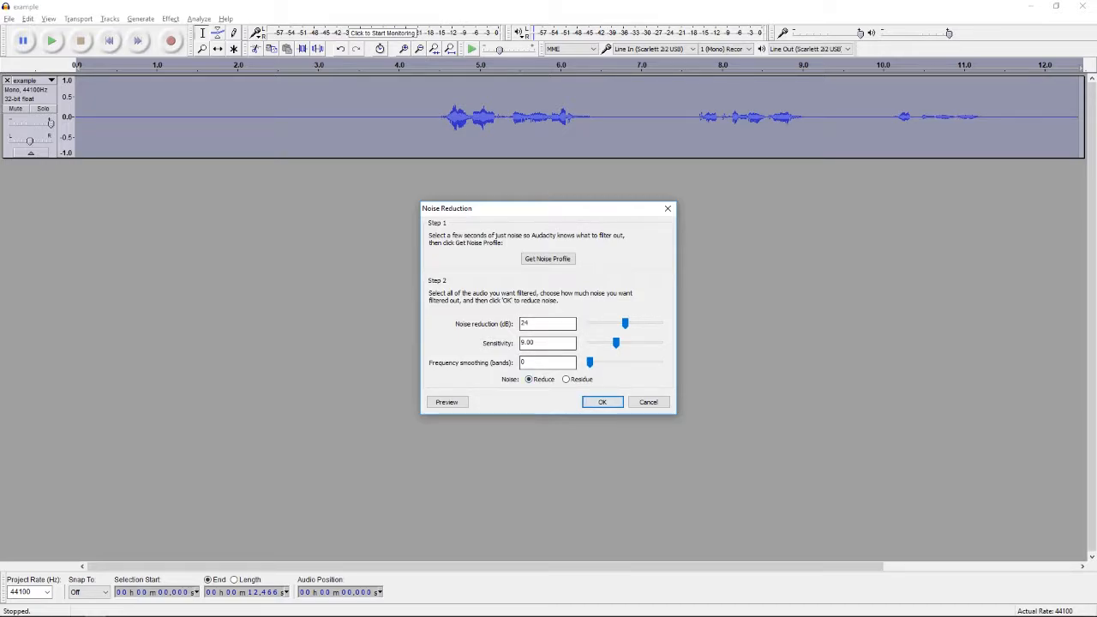
left_click(603, 402)
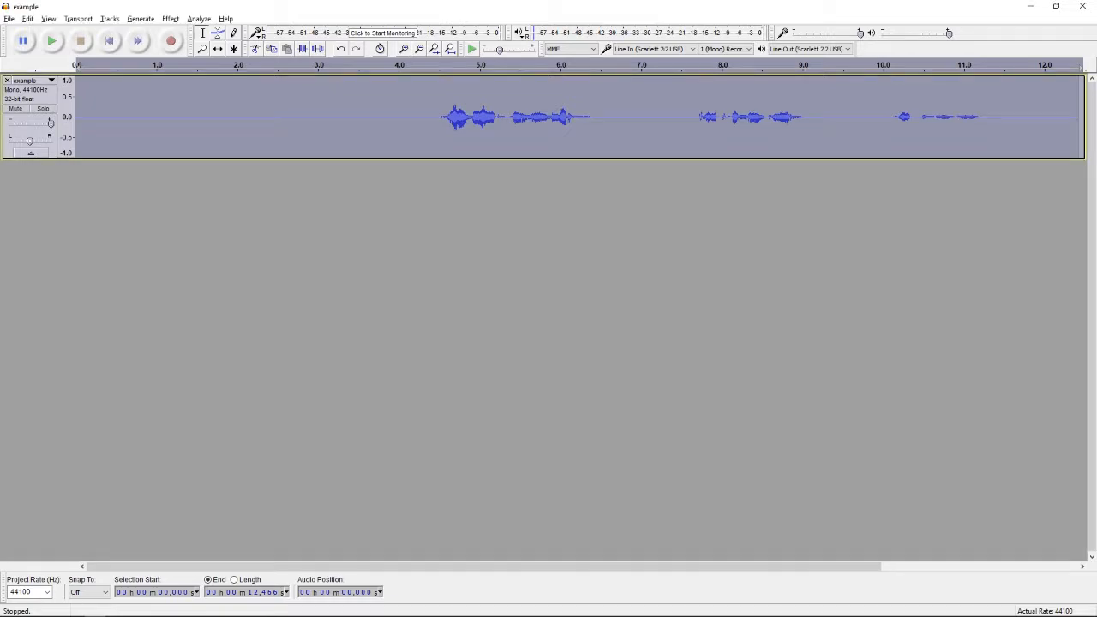
- Return the track gain to its centre position and play the track from about 4.44 seconds
left_click(427, 118)
left_click_drag(50, 123, 28, 124)
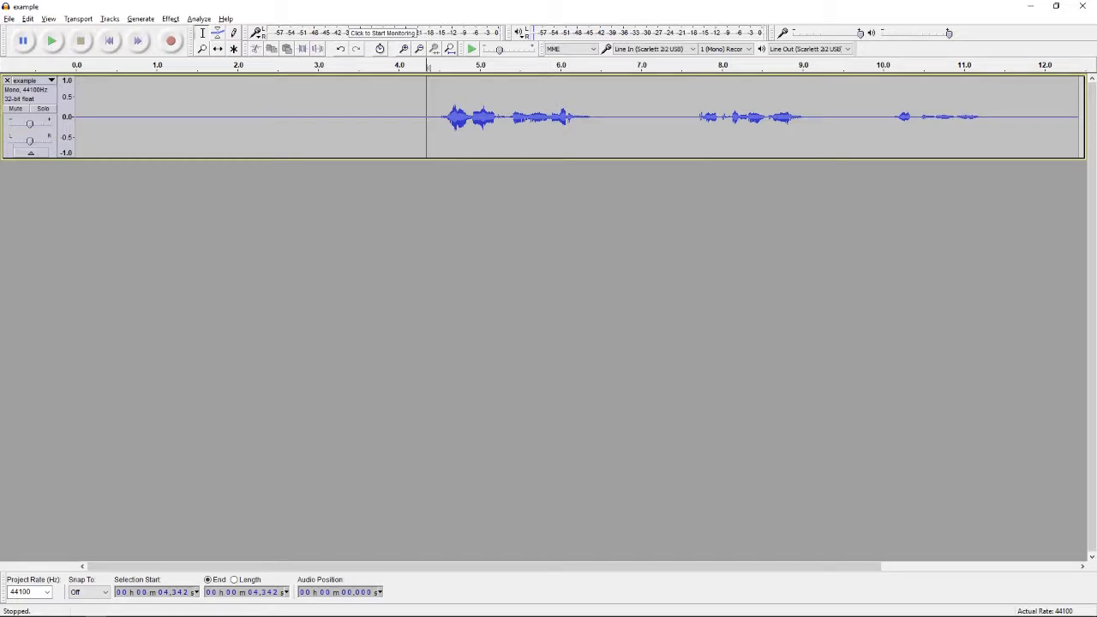
left_click(434, 118)
key("space")
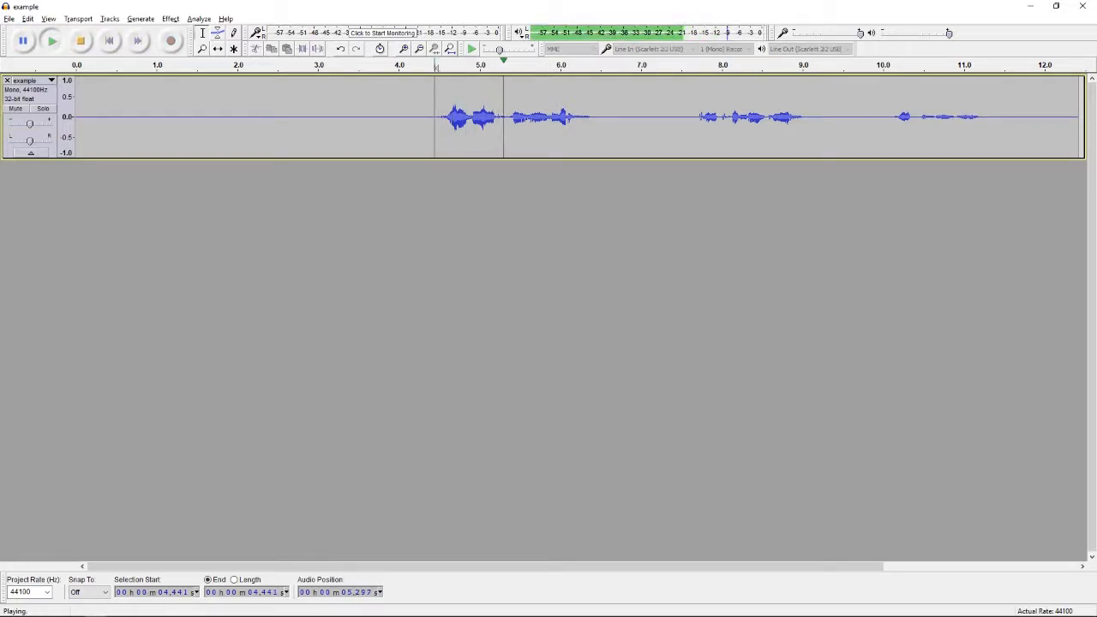
key("space")
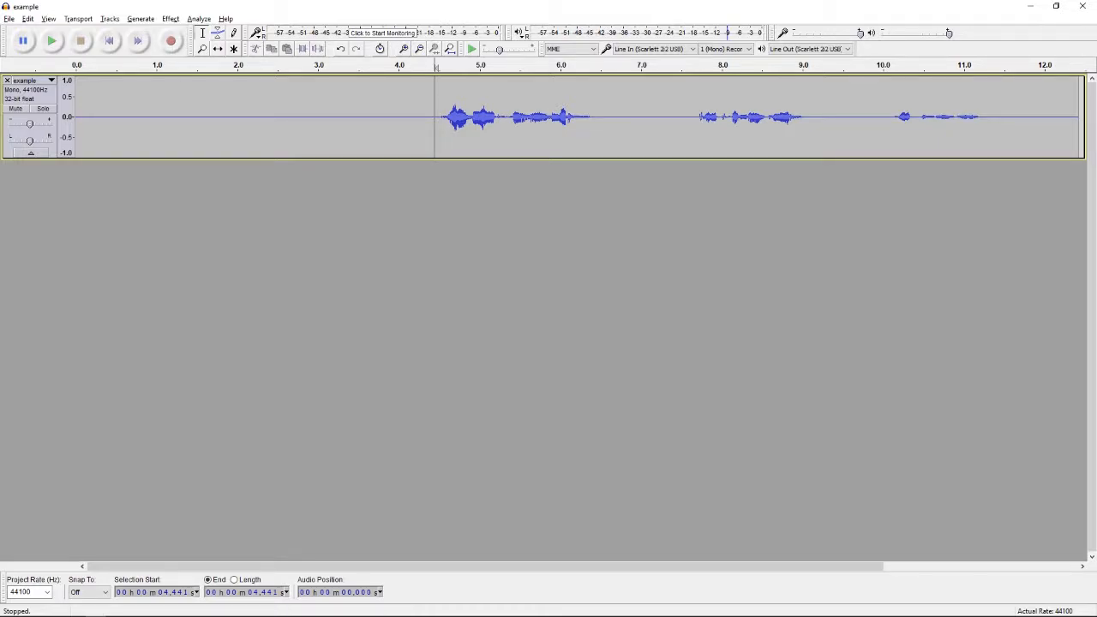
- Amplify the first phrase, from about 4.47 to 6.41 seconds, to a new peak amplitude of -1 dB
left_click_drag(593, 117, 438, 117)
left_click(171, 19)
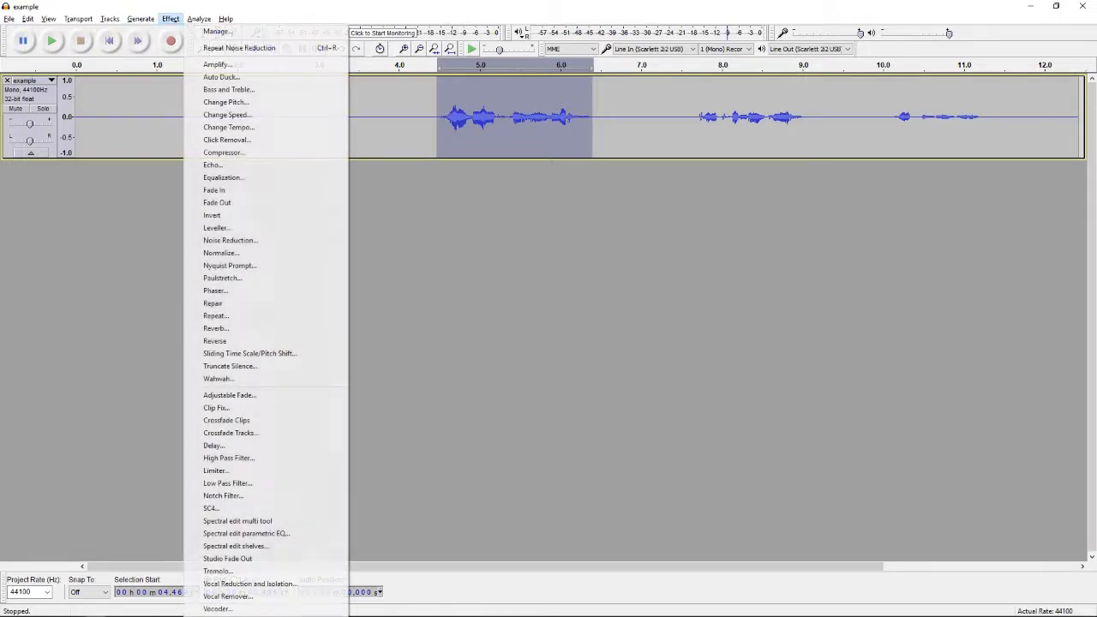
left_click(199, 19)
left_click(171, 19)
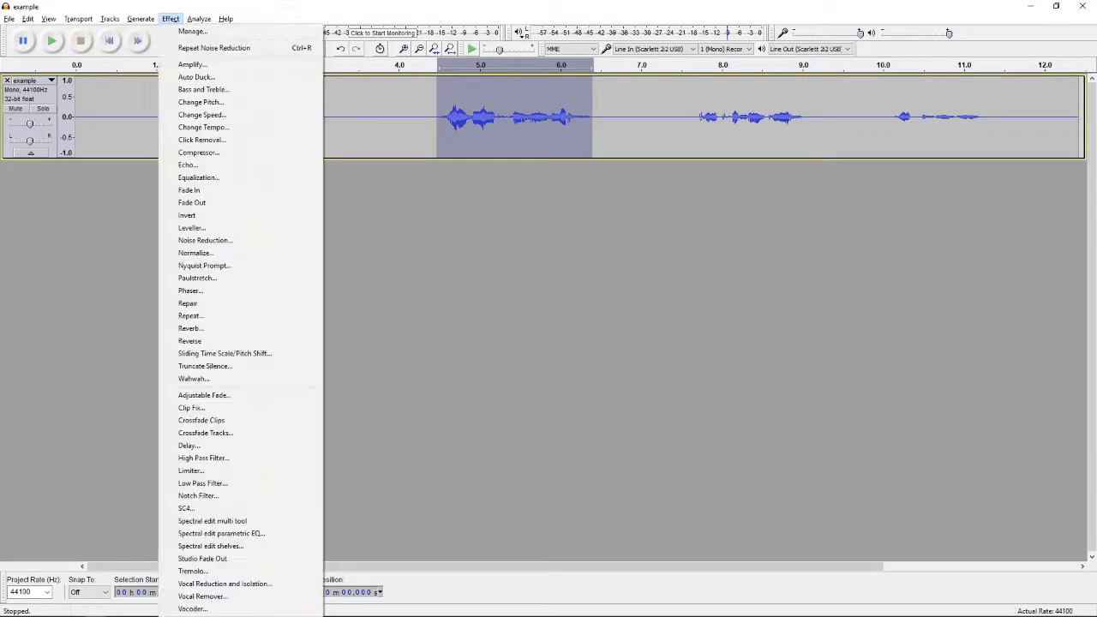
left_click(184, 63)
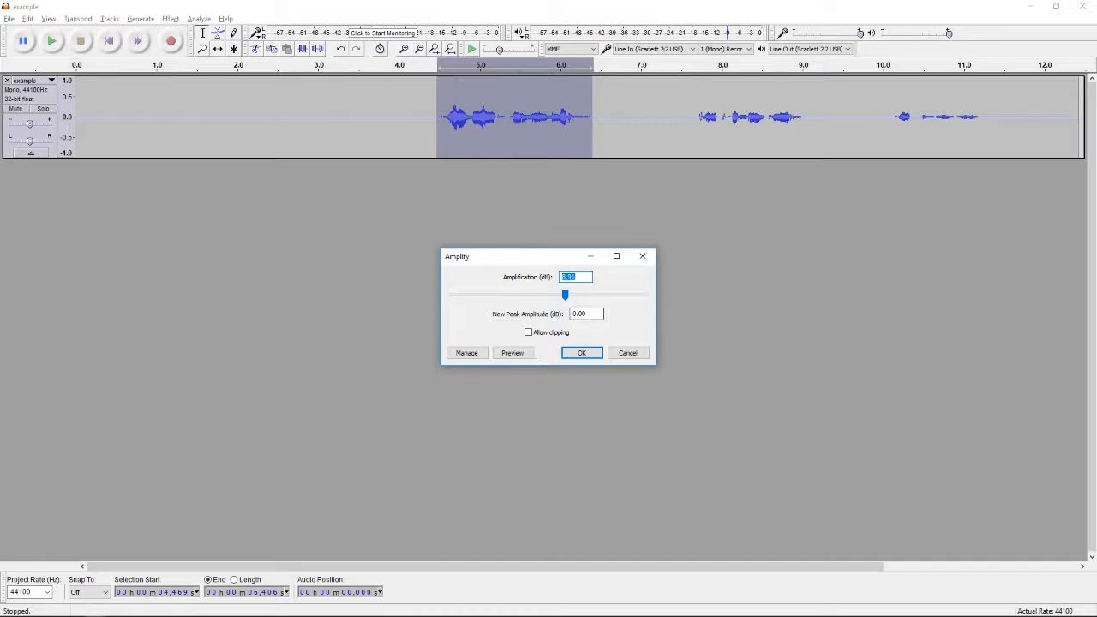
left_click_drag(573, 314, 578, 314)
left_click(574, 314)
type("-")
key("Delete")
type("1")
key("Return")
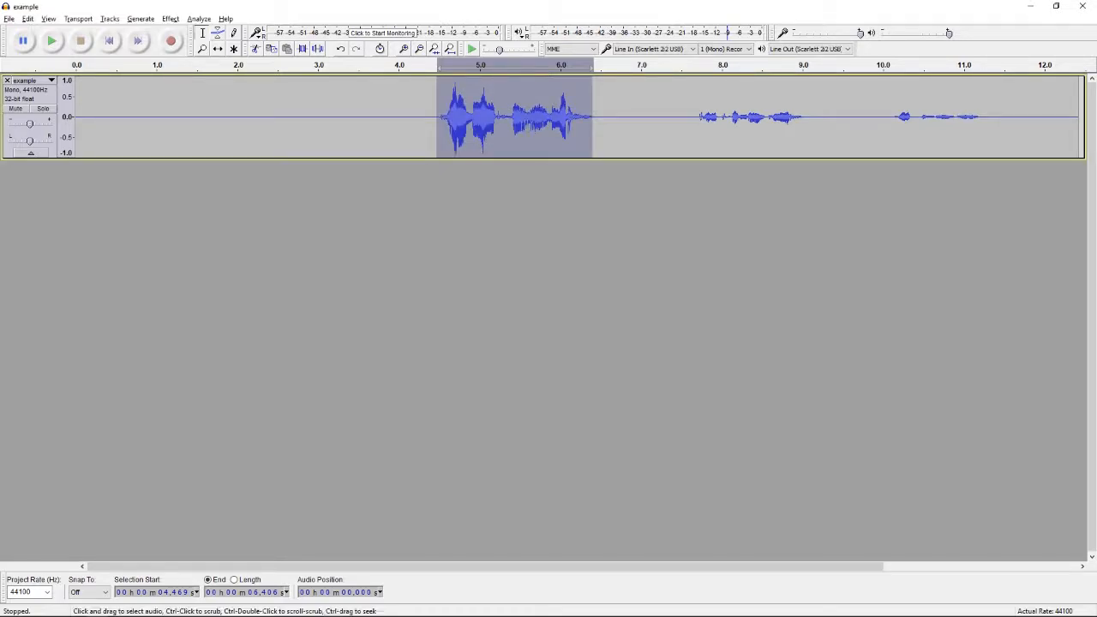
- Play the amplified first phrase from about 4.5 seconds
left_click(412, 117)
left_click(441, 117)
key("space")
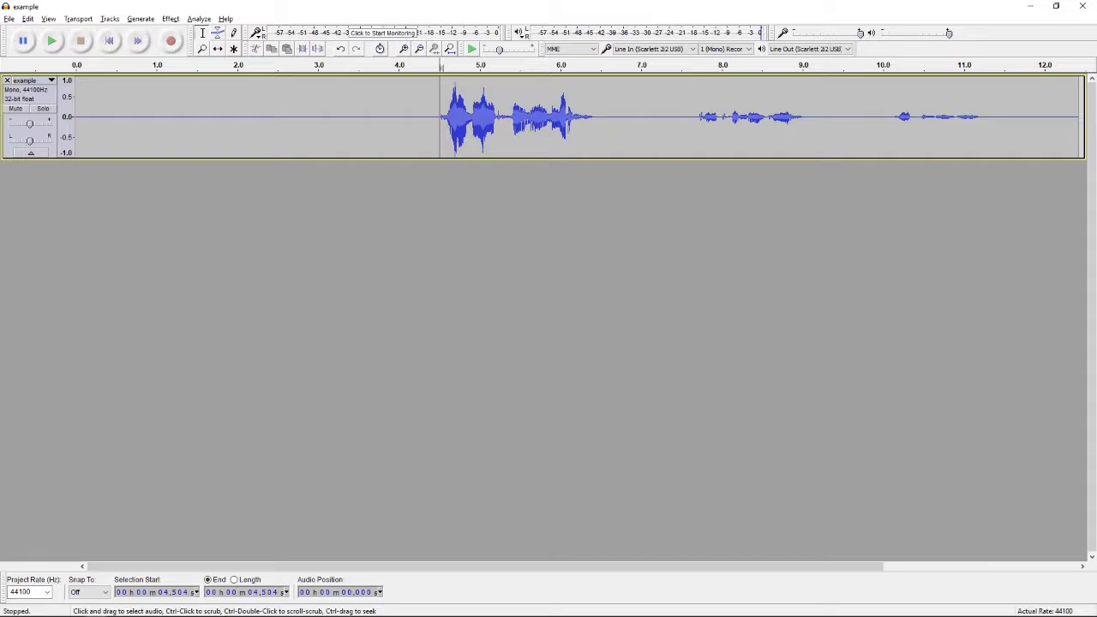
- Compress the second phrase, about 7.68 to 9.02 seconds, with threshold -12 dB, noise floor -40 dB, ratio 2:1, attack 0.20 s, release 1.0 s and make-up gain
left_click_drag(696, 116, 803, 117)
left_click(171, 18)
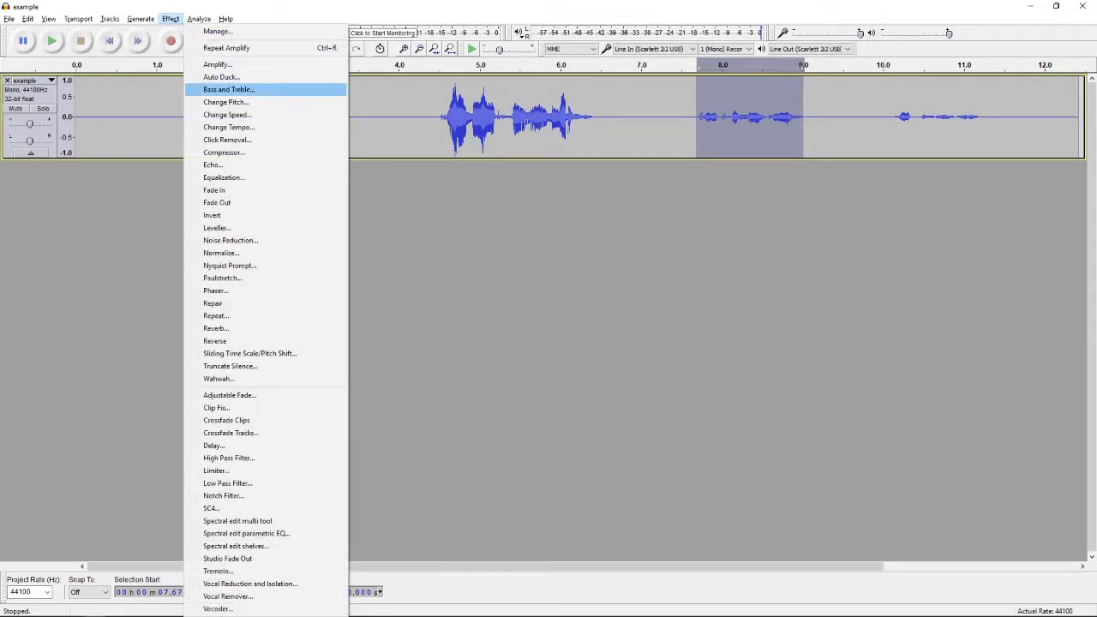
left_click(223, 152)
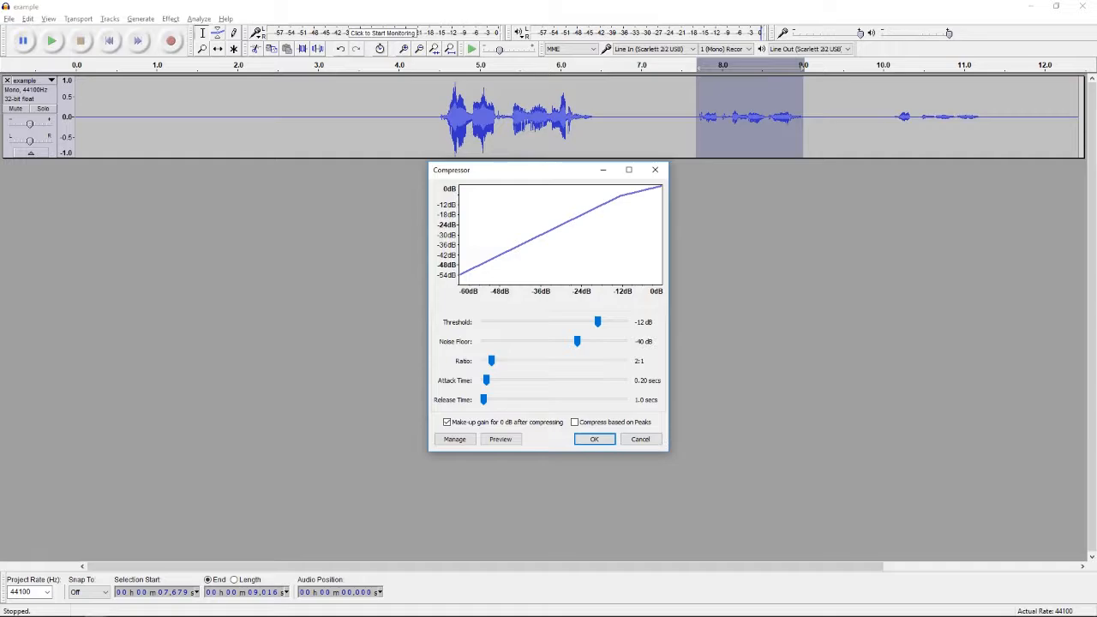
left_click(595, 439)
left_click_drag(486, 567, 627, 567)
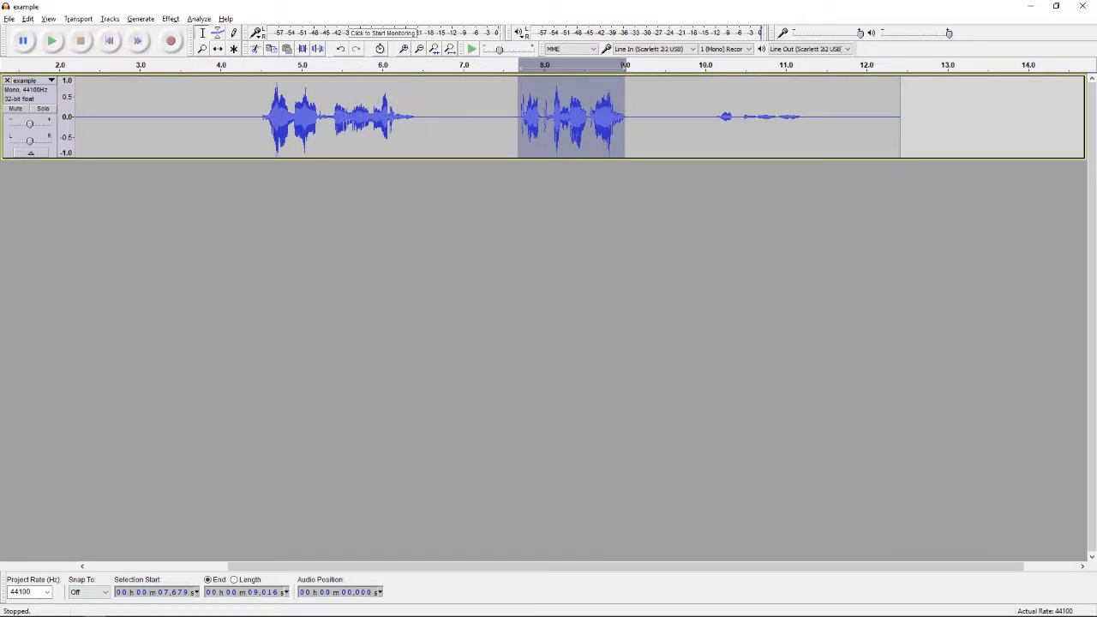
- Undo the compression to play the second phrase uncompressed, and repeat the same Compressor effect on it
key("ctrl+z")
key("space")
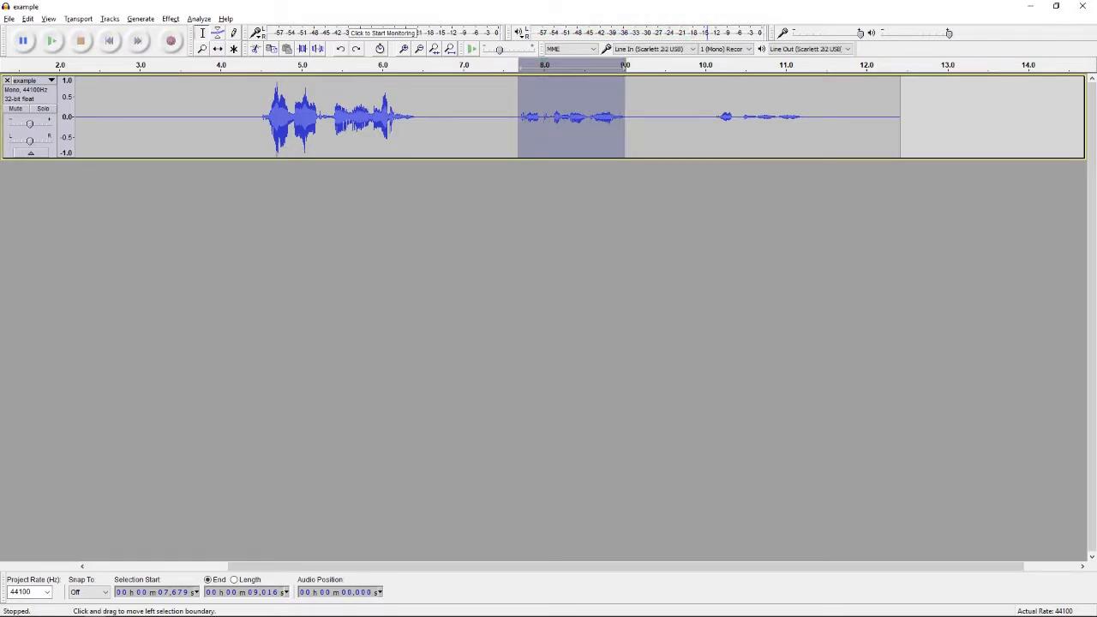
left_click(171, 18)
left_click(224, 40)
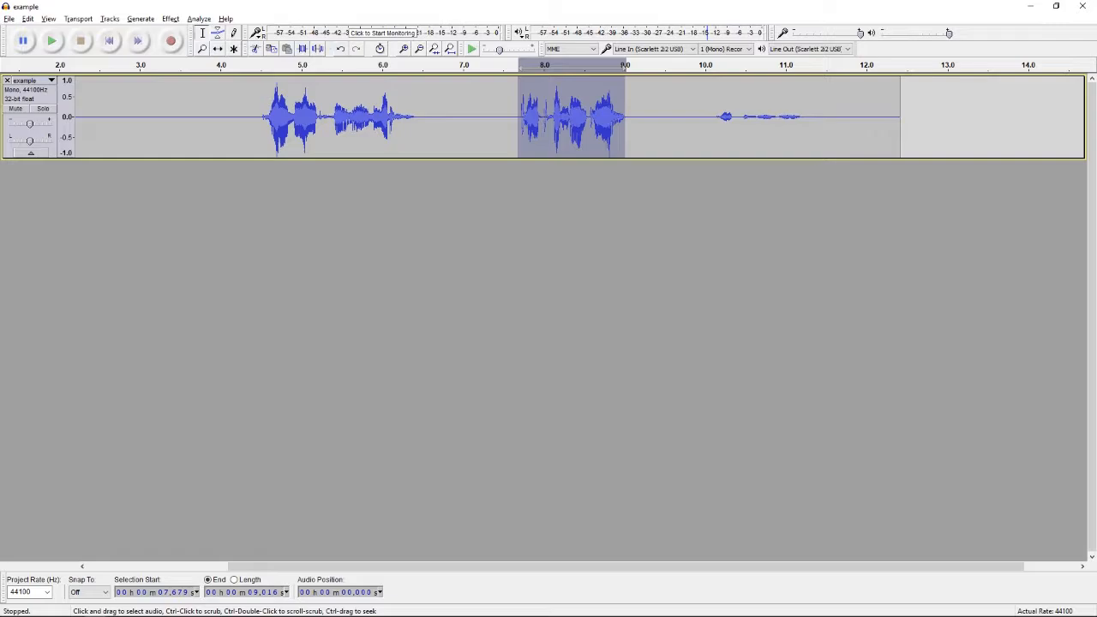
- Play the compressed second phrase from about 7.67 seconds, and stop playback
left_click(517, 117)
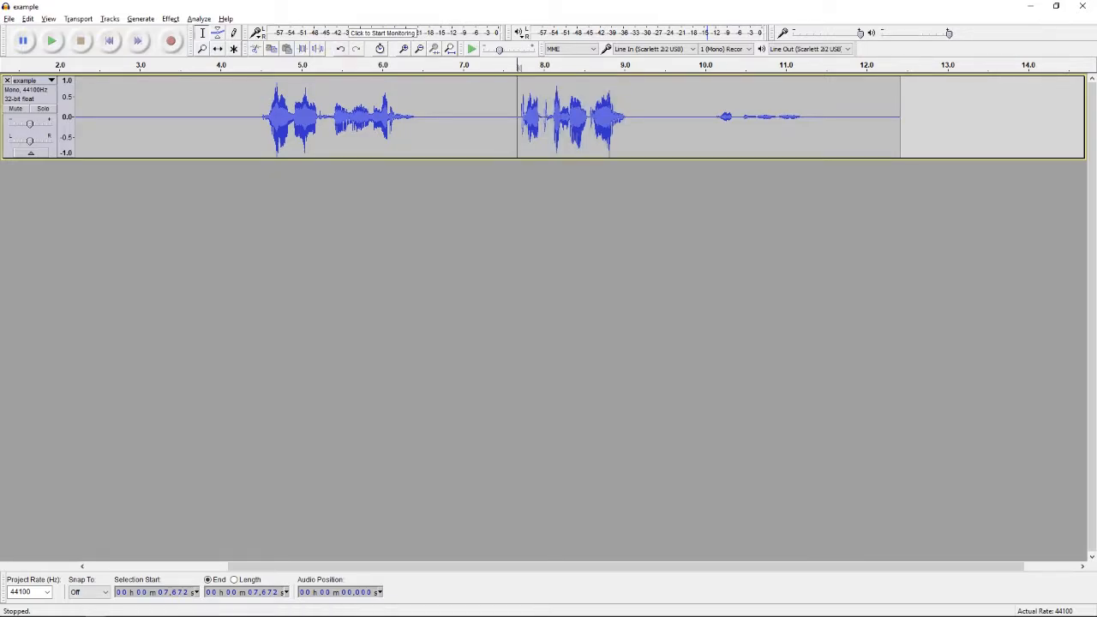
key("space")
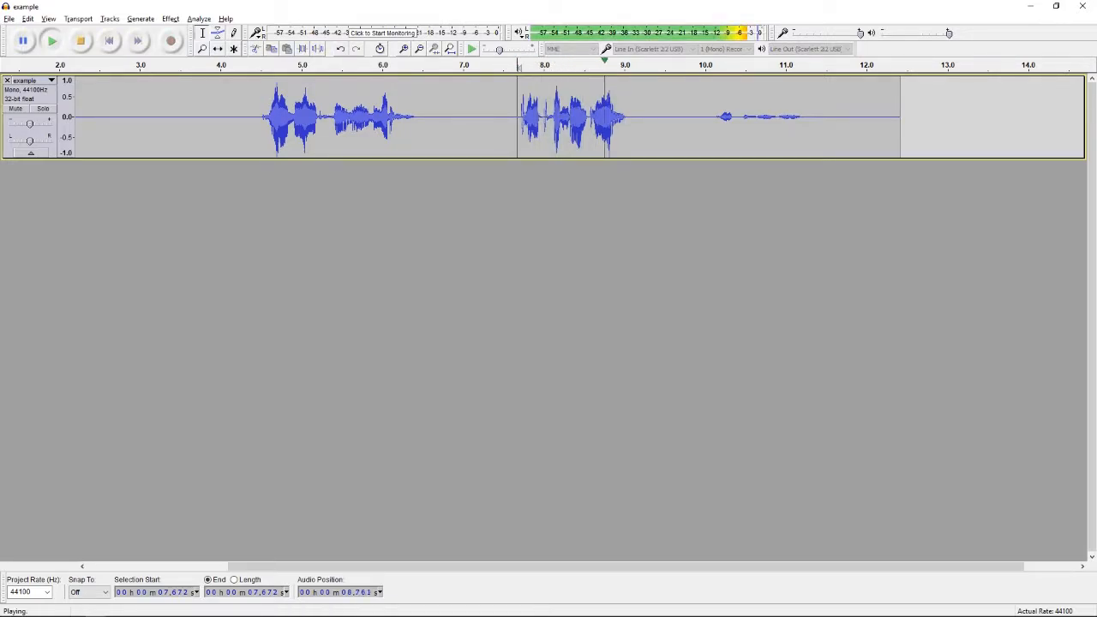
key("space")
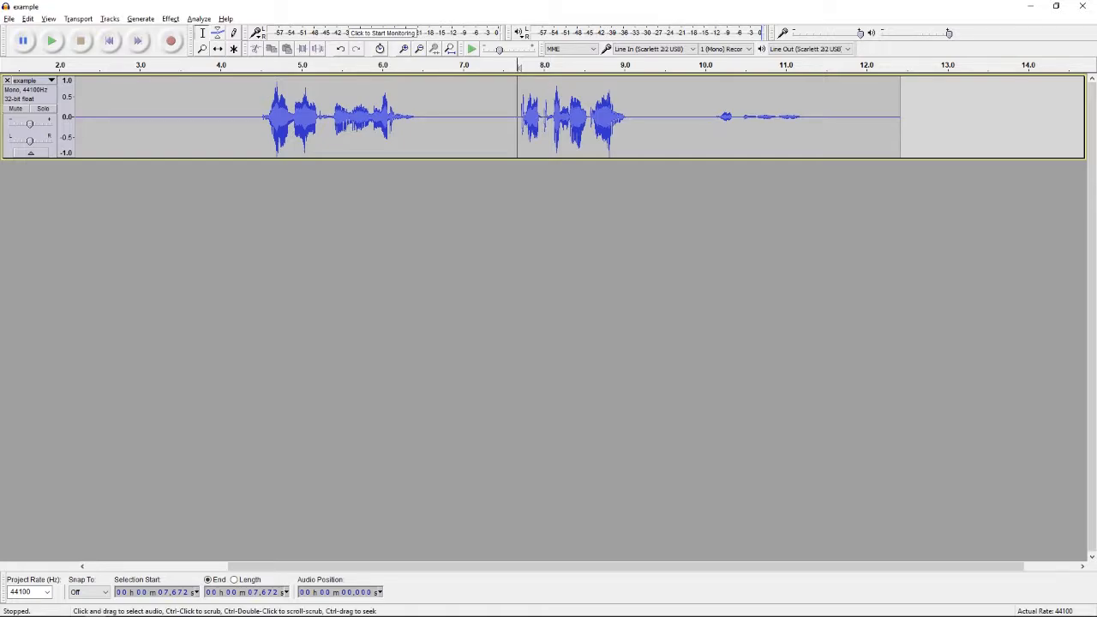
- Apply Equalization with the Bass Cut curve to the start of the second phrase, from about 7.71 to 7.79 seconds
left_click_drag(527, 116, 520, 117)
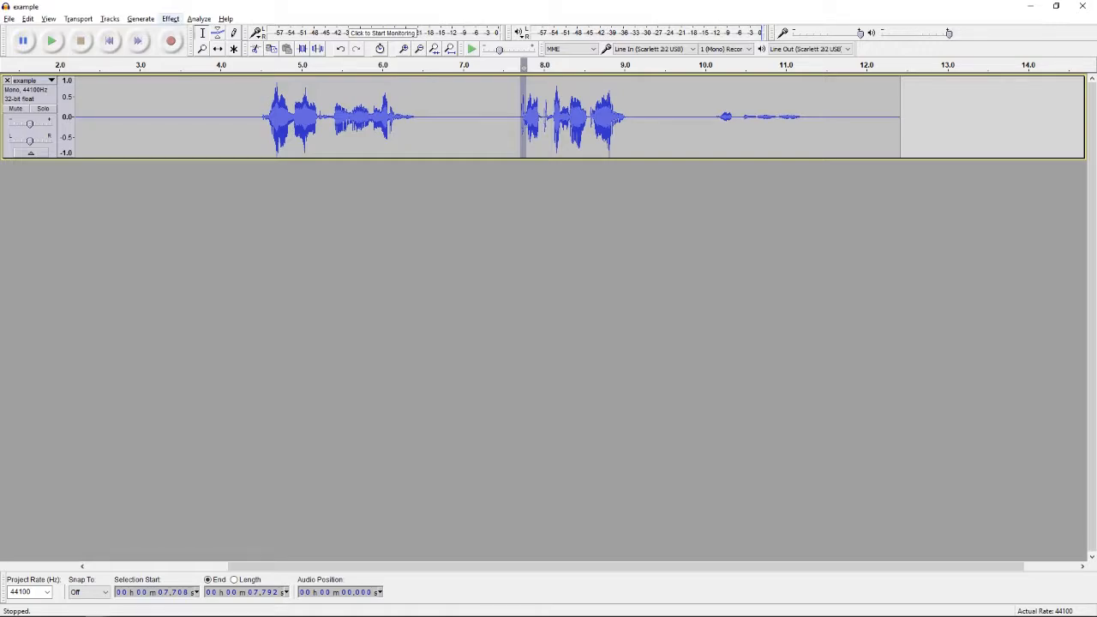
left_click(171, 18)
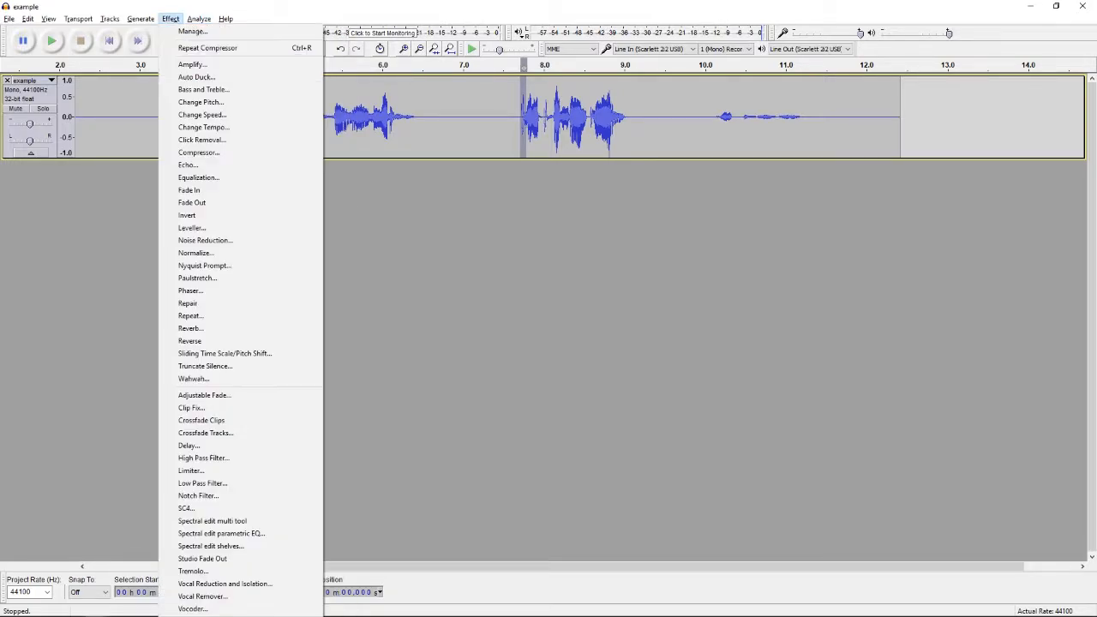
left_click(199, 178)
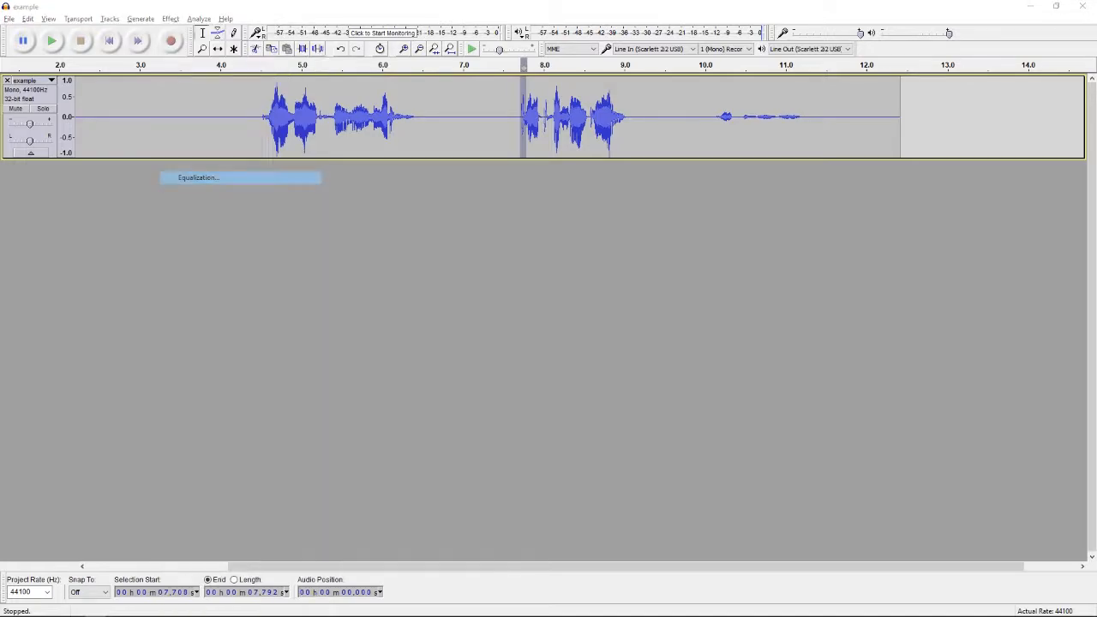
left_click(467, 421)
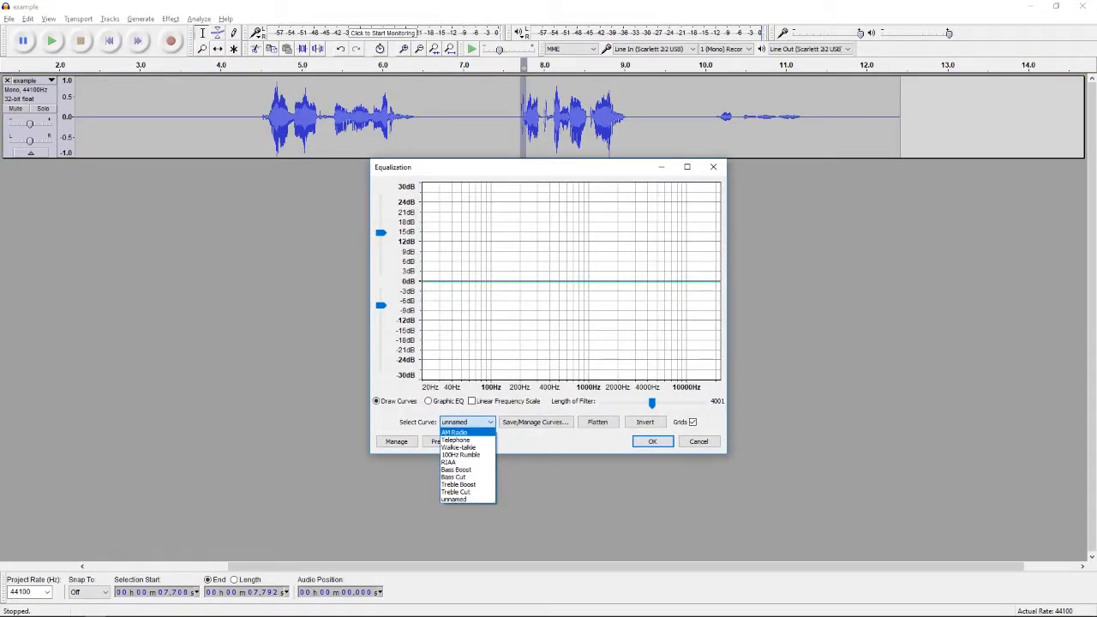
key("Down")
key("Down")
key("Down")
key("Return")
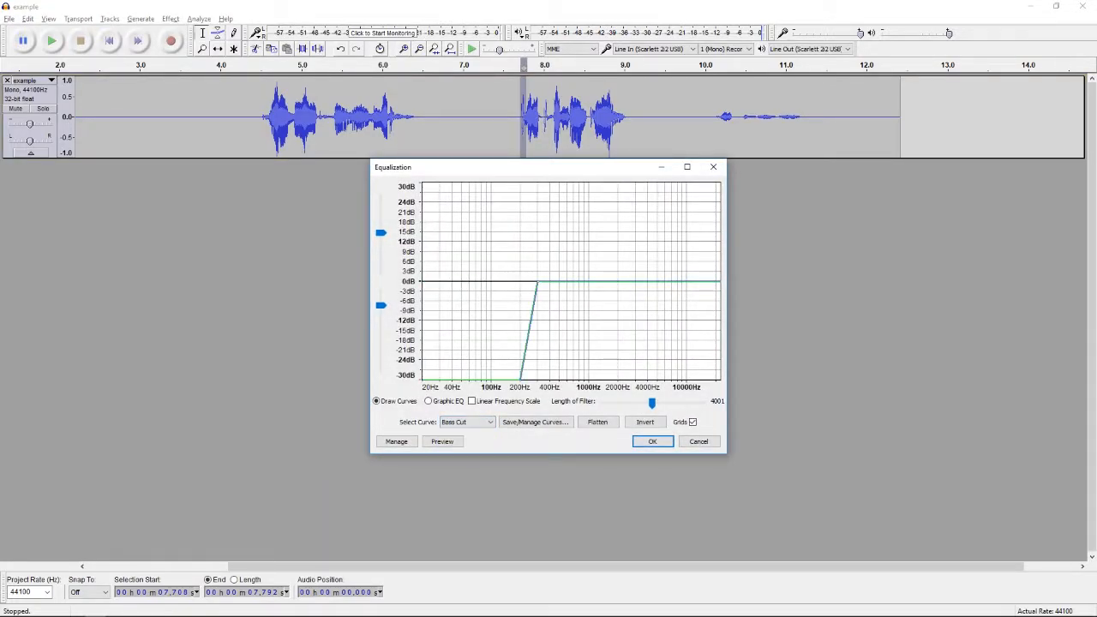
key("Return")
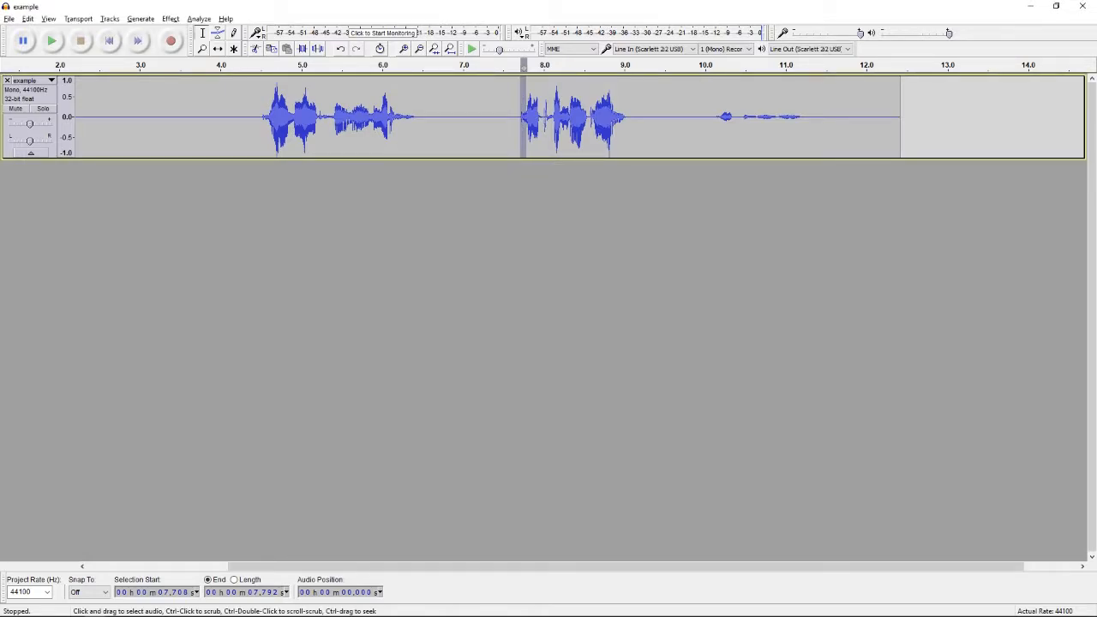
- Repeat the Bass Cut Equalization on the short burst in the second phrase, from about 7.97 to 8.06 seconds
left_click_drag(541, 124, 548, 124)
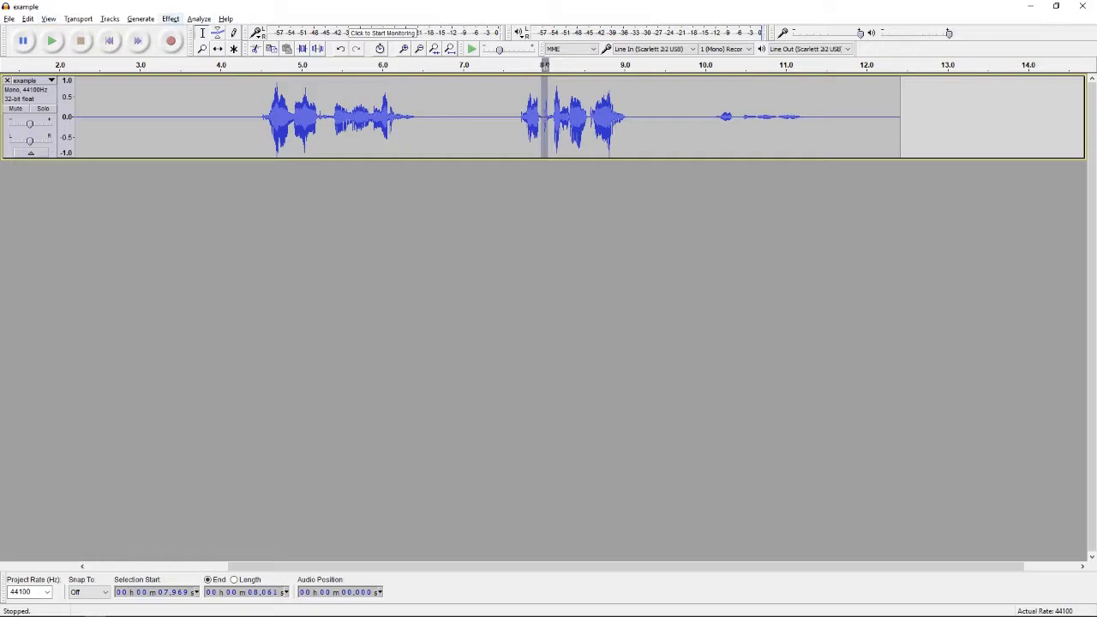
left_click(170, 19)
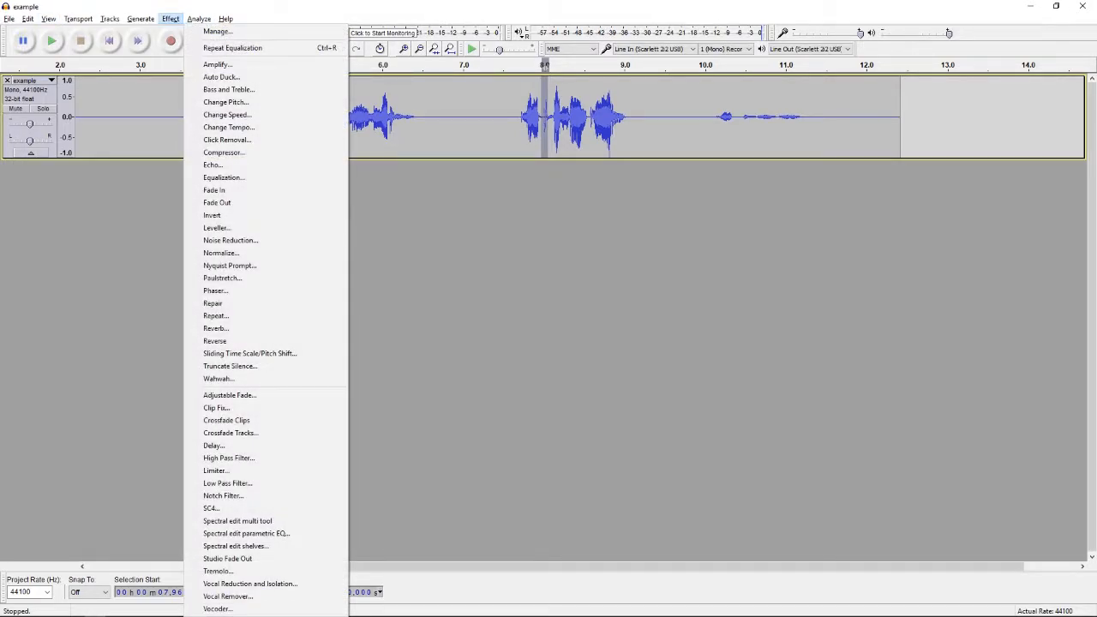
mouse_move(199, 19)
key("Left")
key("Down")
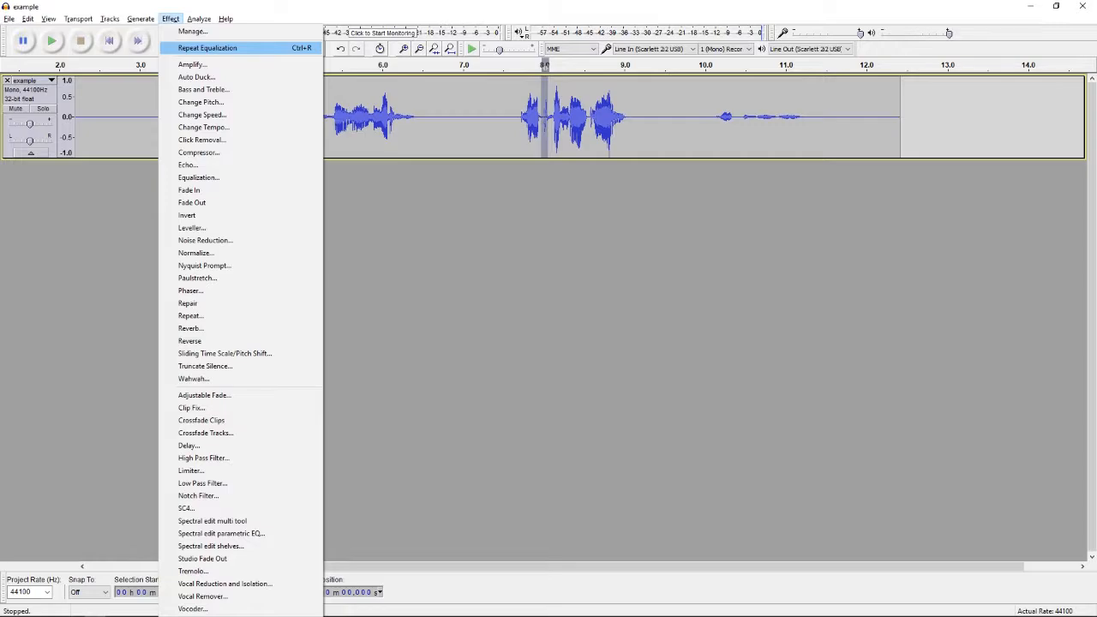
key("Return")
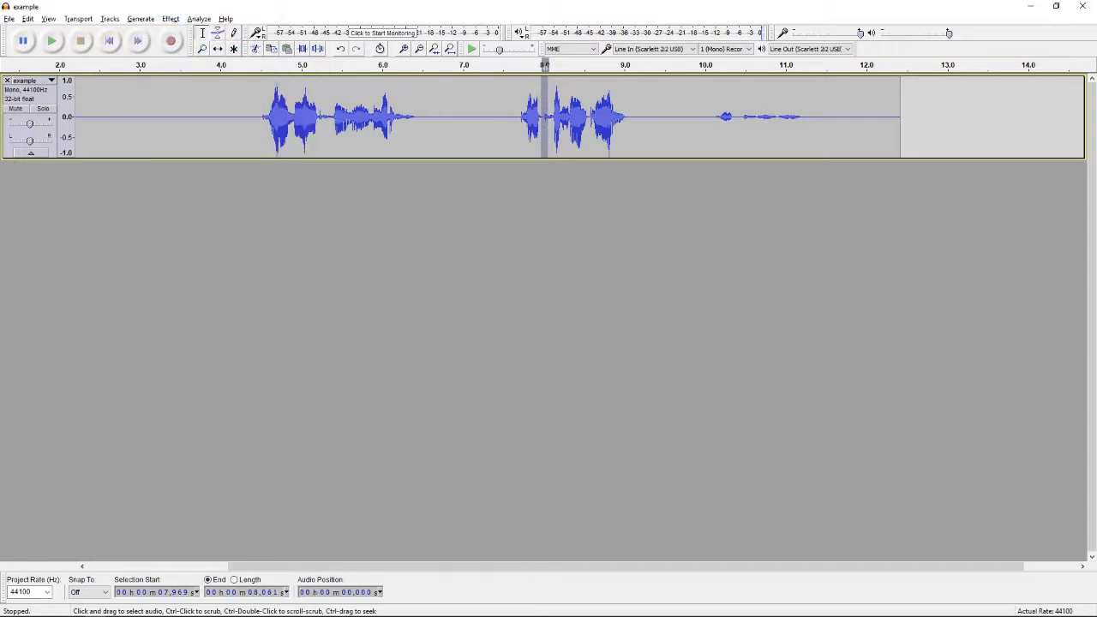
- Play the equalized second phrase from about 7.70 seconds, and stop playback
left_click(520, 120)
key("space")
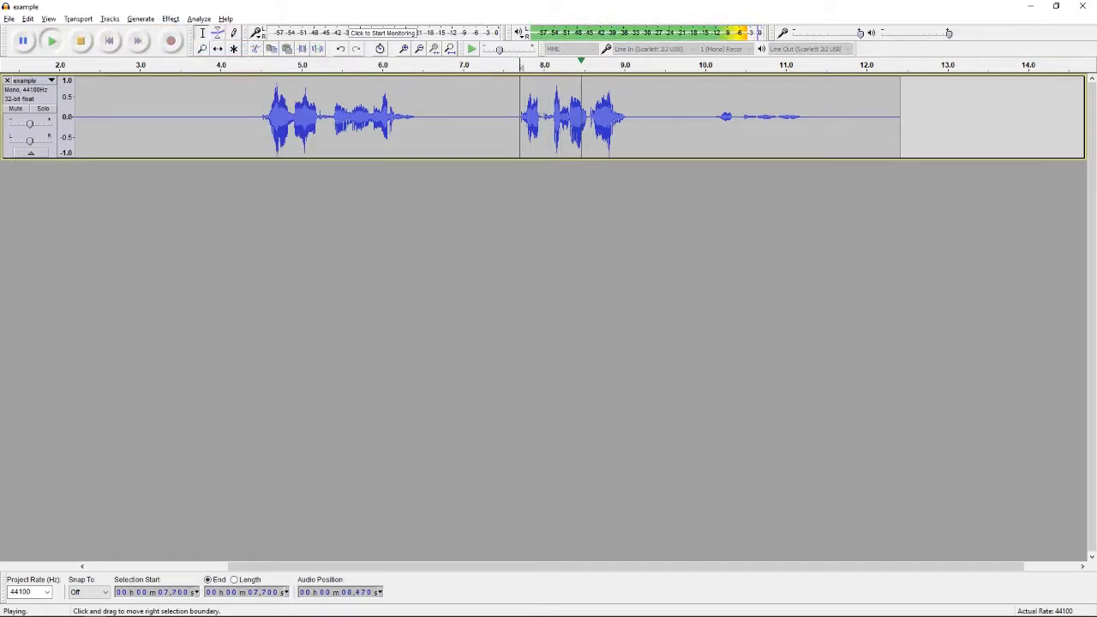
key("space")
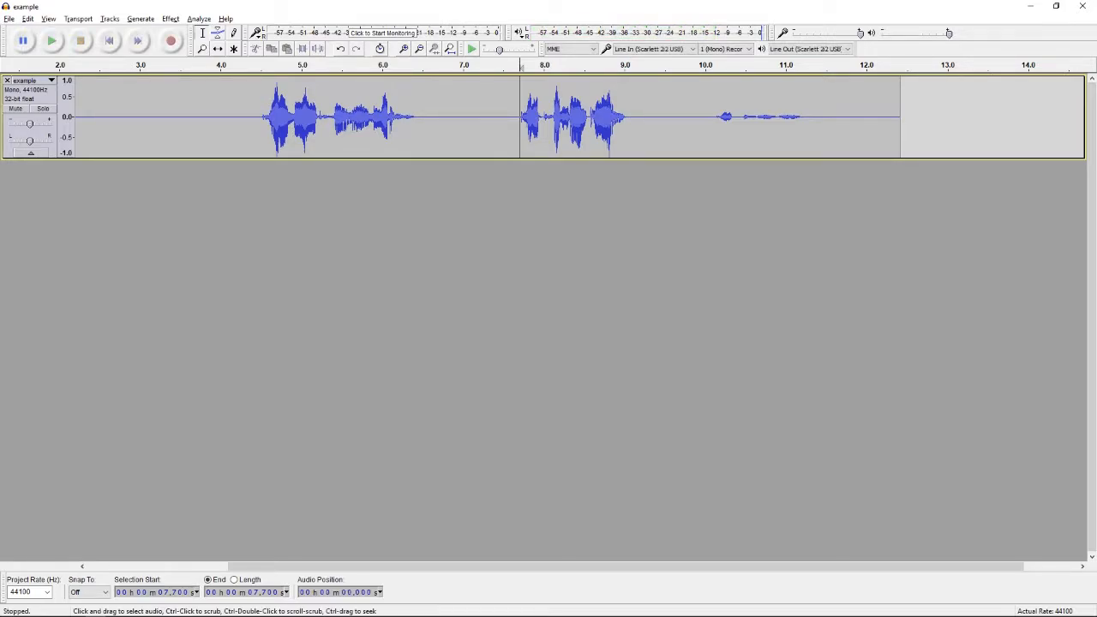
- Amplify the third phrase, about 10.09 to 11.22 seconds, by 18.94 dB to a new peak amplitude of -0.00 dB
left_click_drag(712, 120, 803, 120)
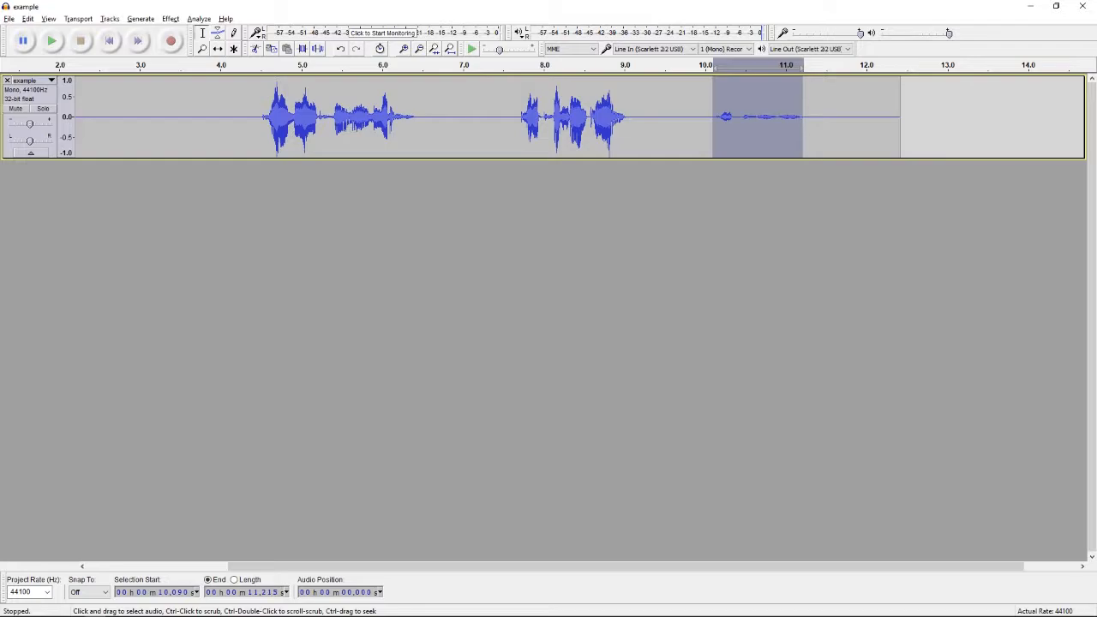
left_click(170, 18)
left_click(215, 66)
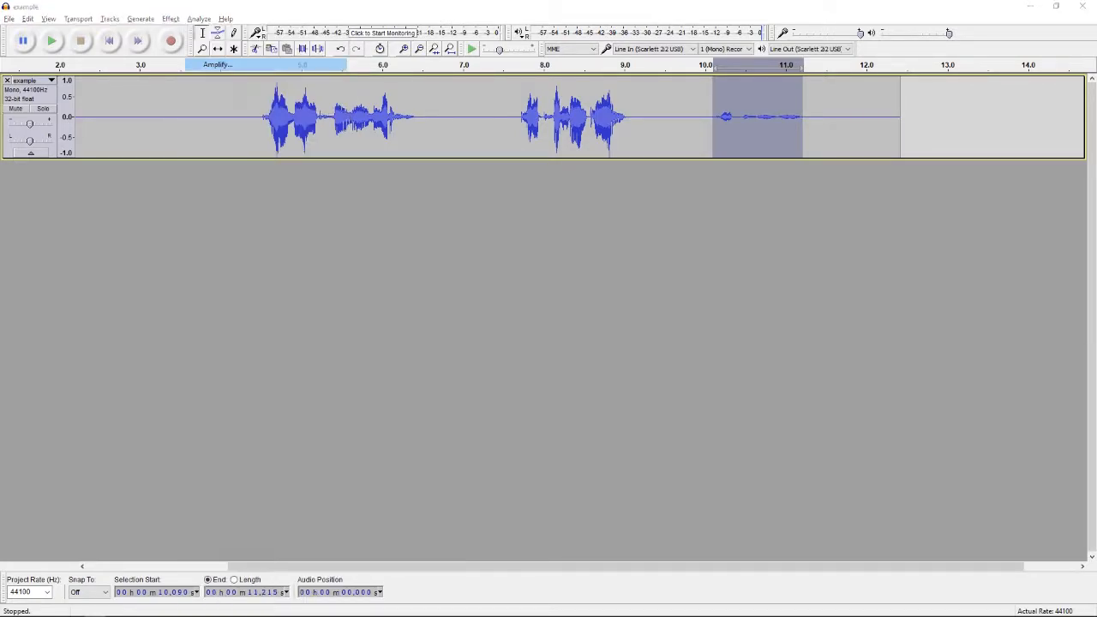
left_click(573, 314)
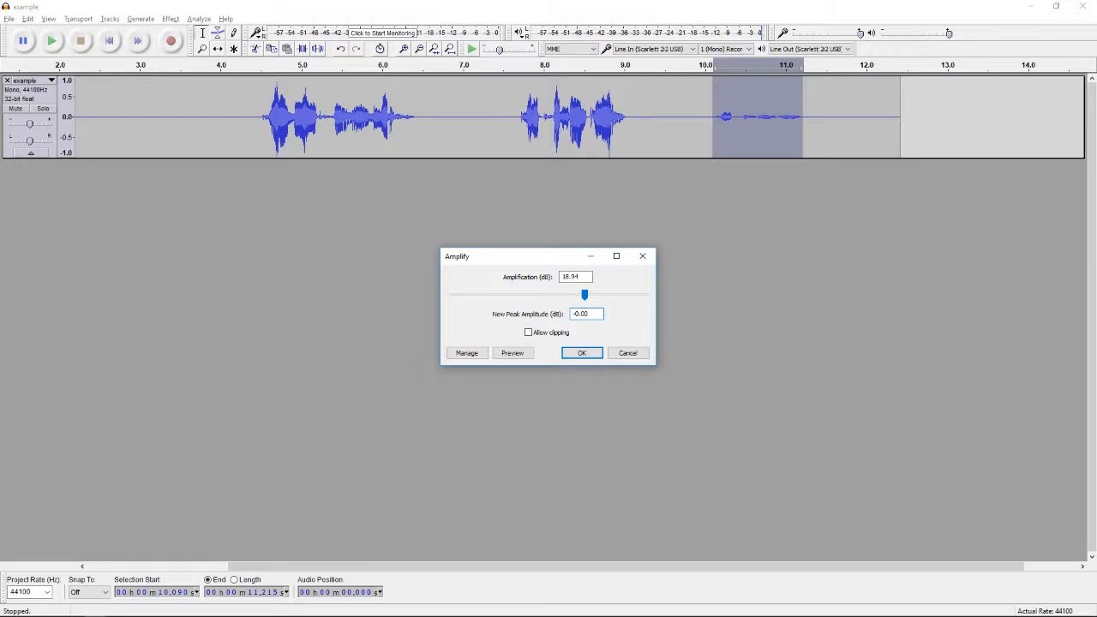
type("-")
left_click(583, 353)
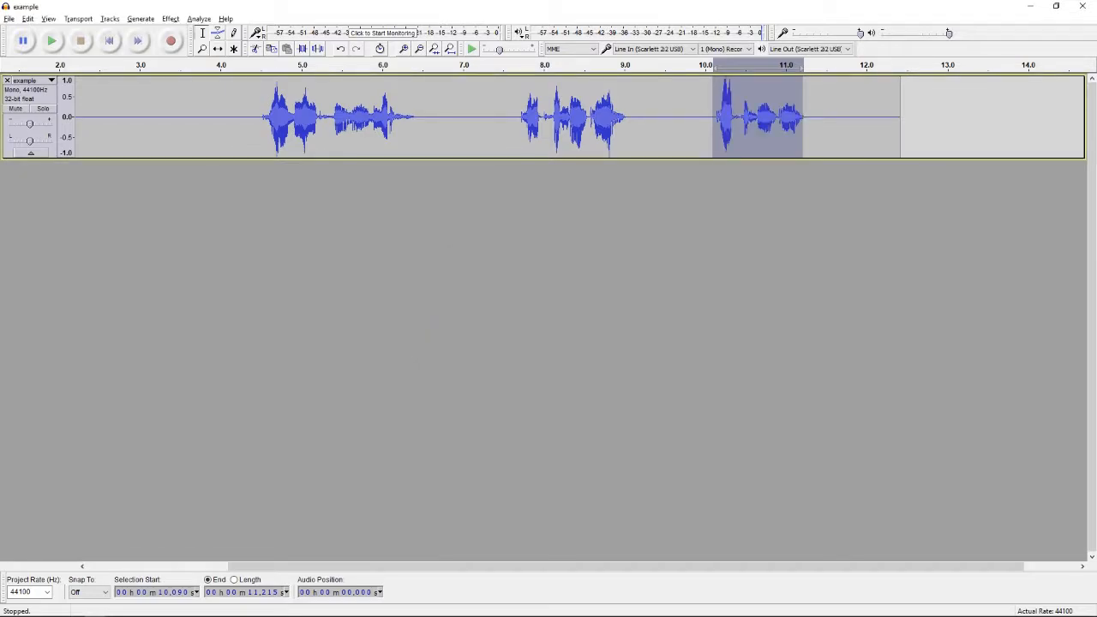
- Play the amplified third phrase from about 10.09 seconds, and stop playback
left_click(706, 120)
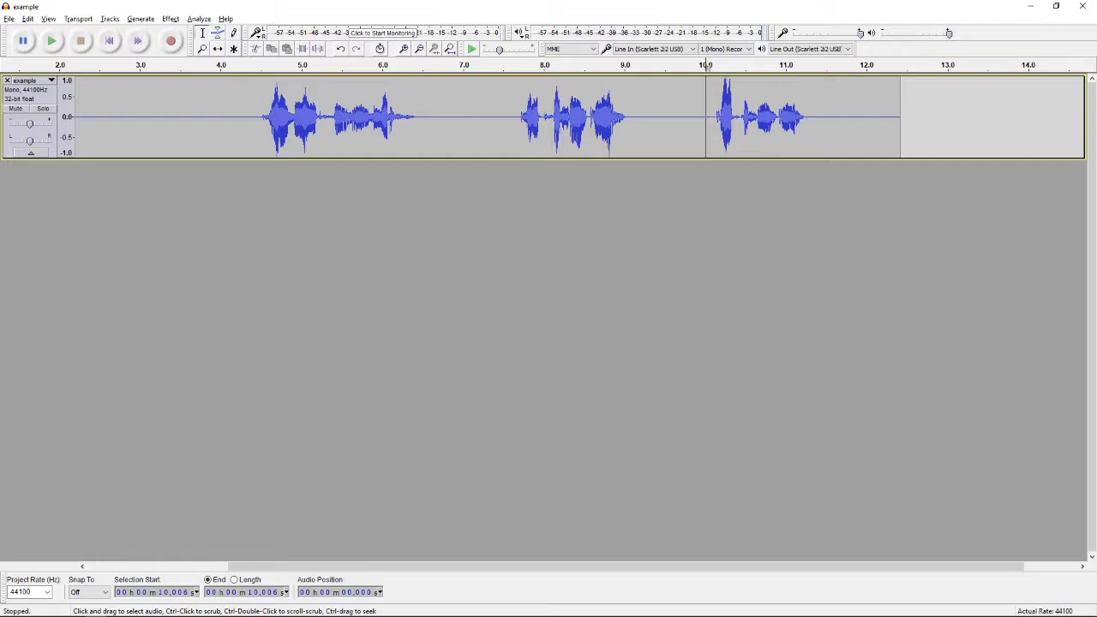
left_click(522, 117)
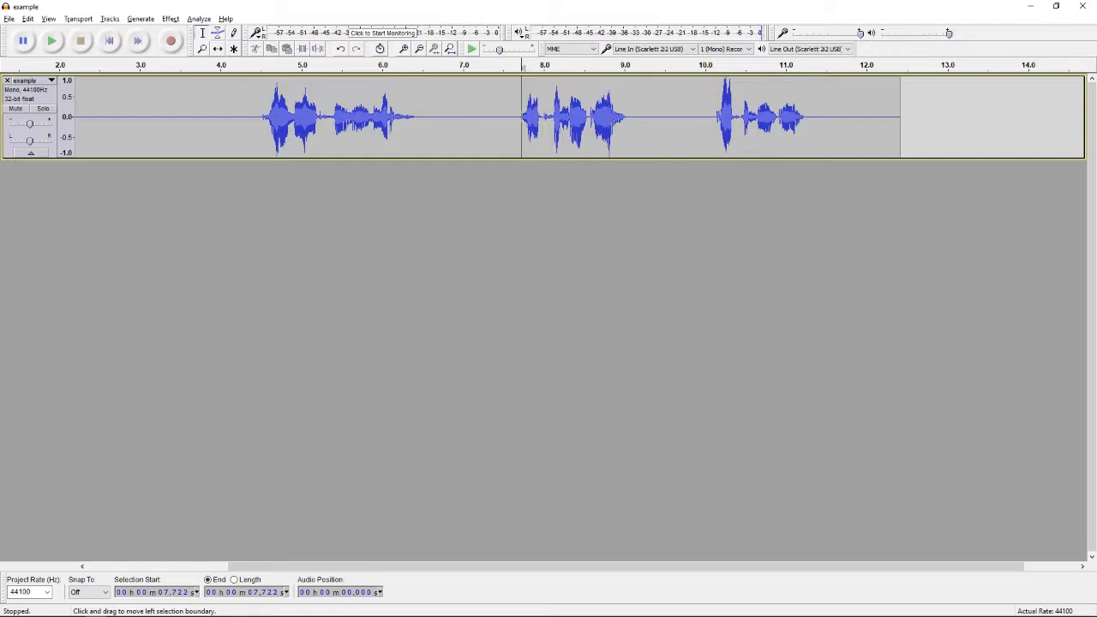
left_click(713, 118)
key("space")
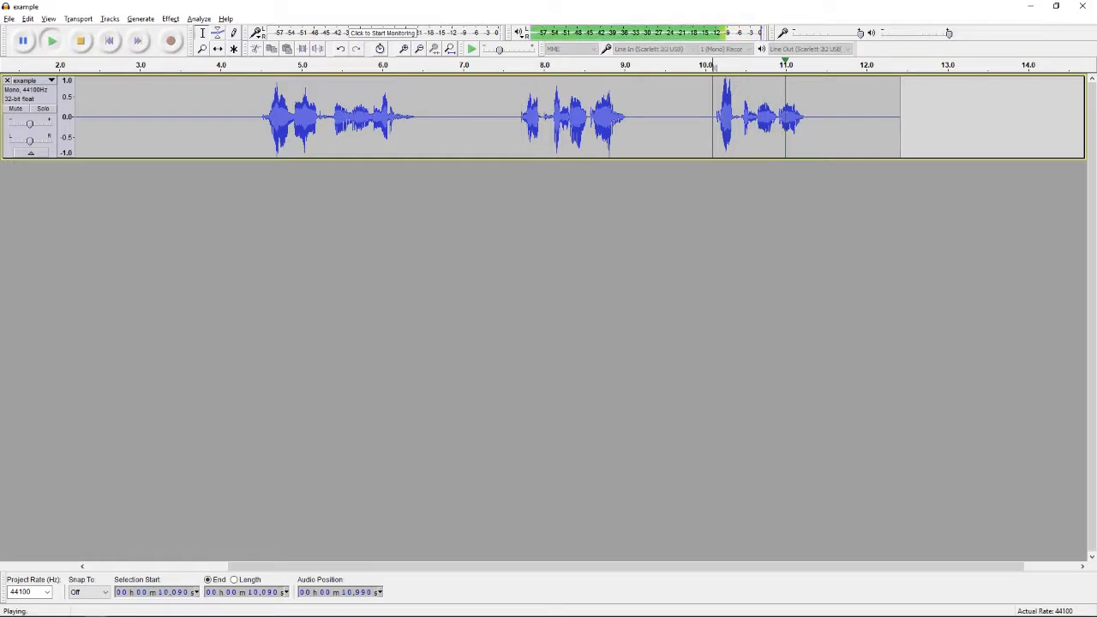
key("space")
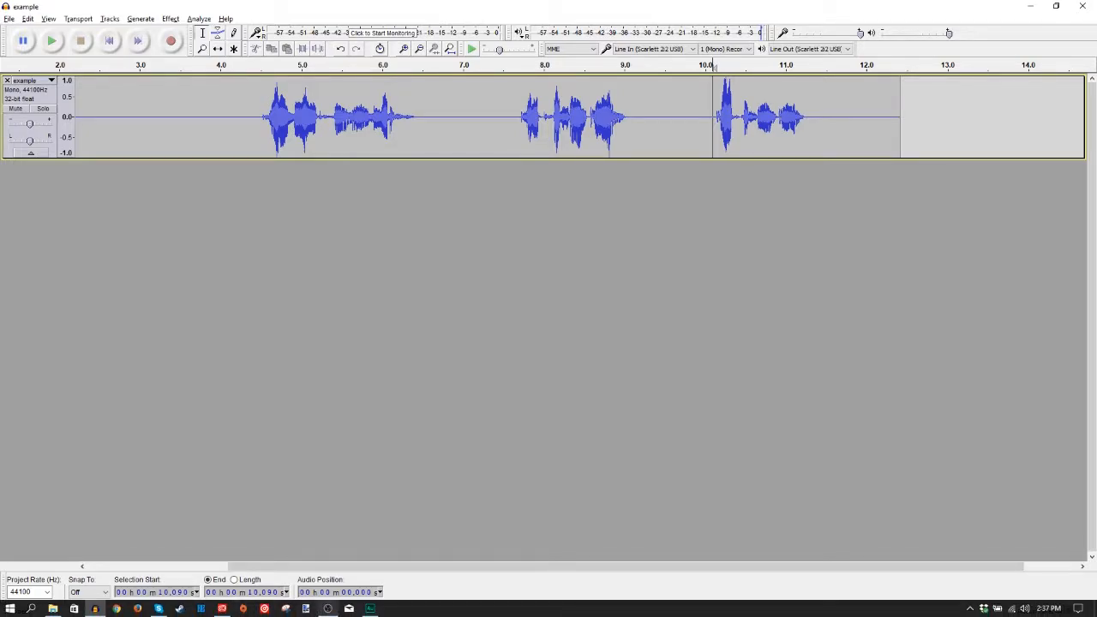
- Switch to Adobe Audition and capture a noise print from the silent stretch of example.wav, about 1.73 to 3.00 seconds
left_click(369, 612)
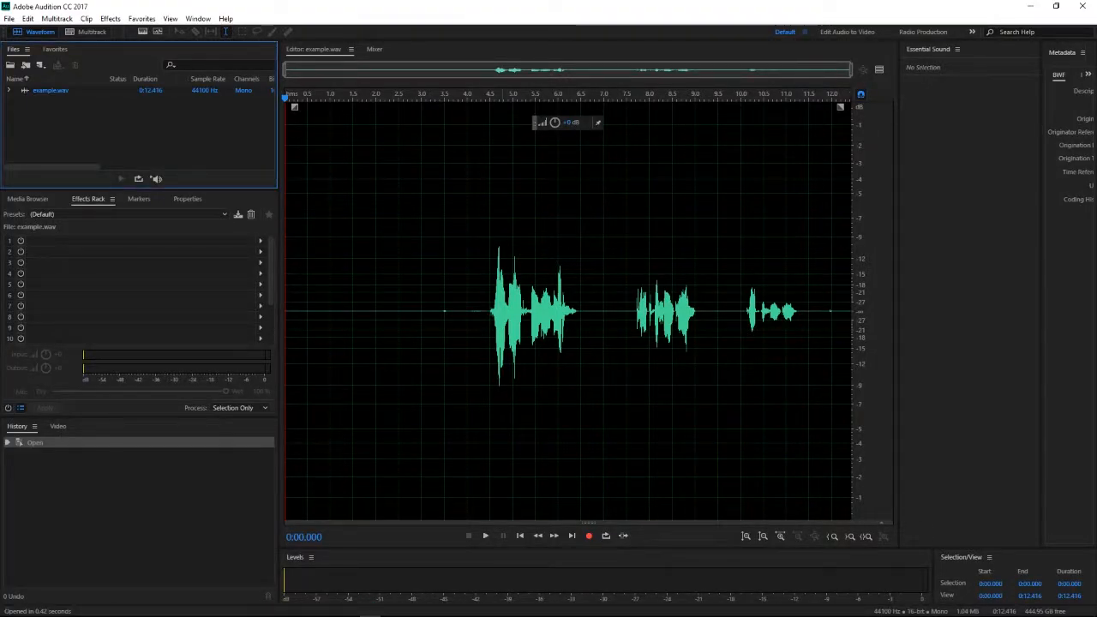
left_click_drag(363, 274, 421, 275)
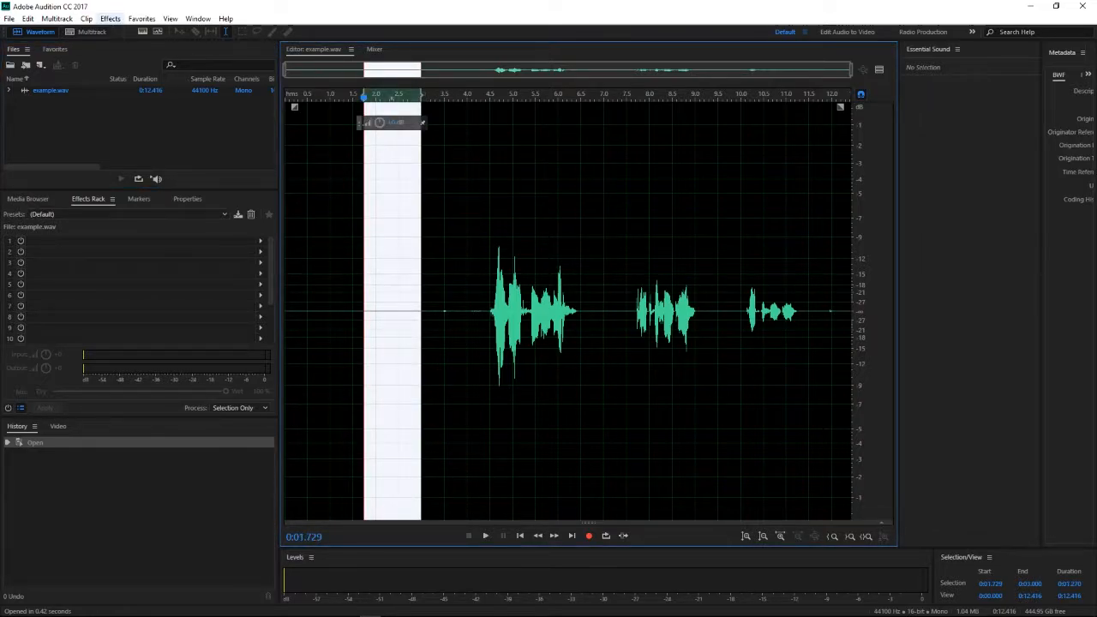
left_click(109, 18)
left_click(110, 18)
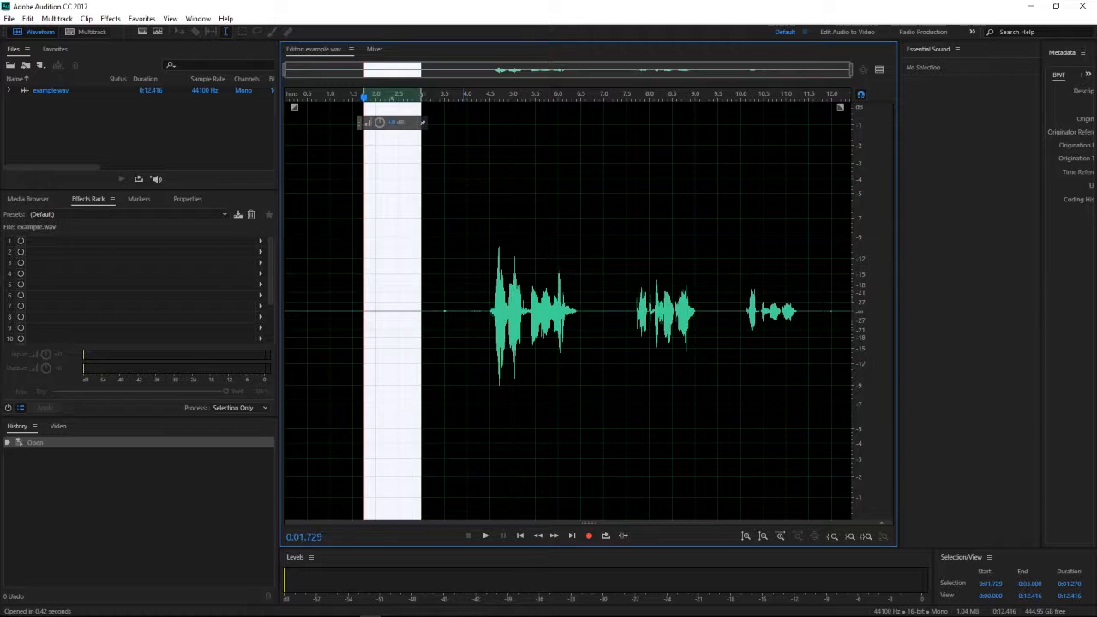
key("shift+p")
- Apply Adaptive Noise Reduction with the Light Noise Reduction preset to the entire recording
key("ctrl+a")
left_click(109, 18)
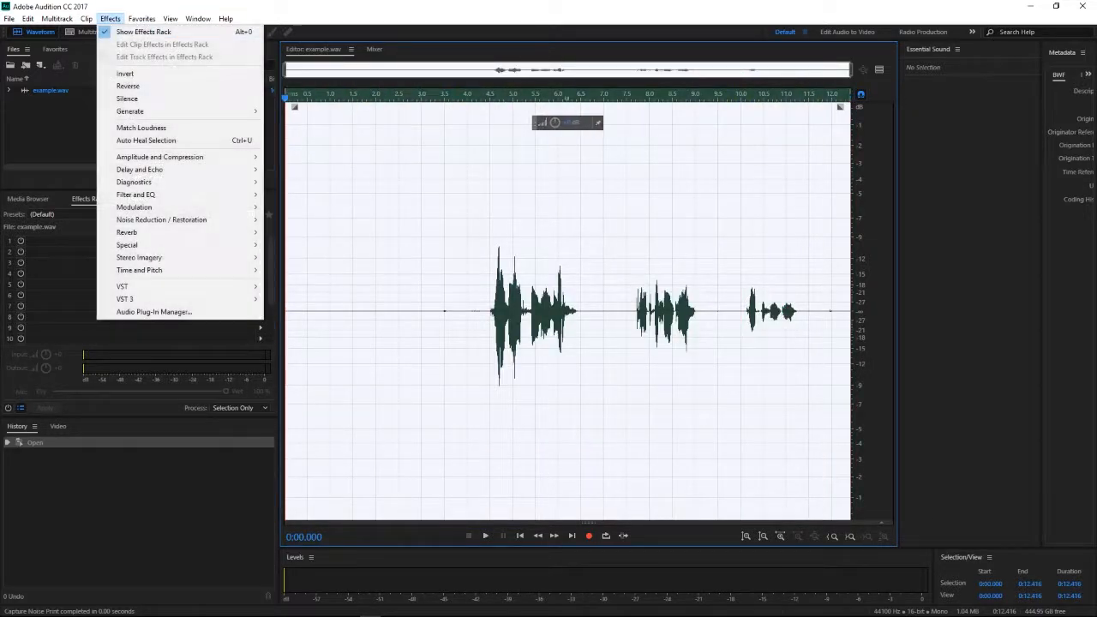
mouse_move(161, 221)
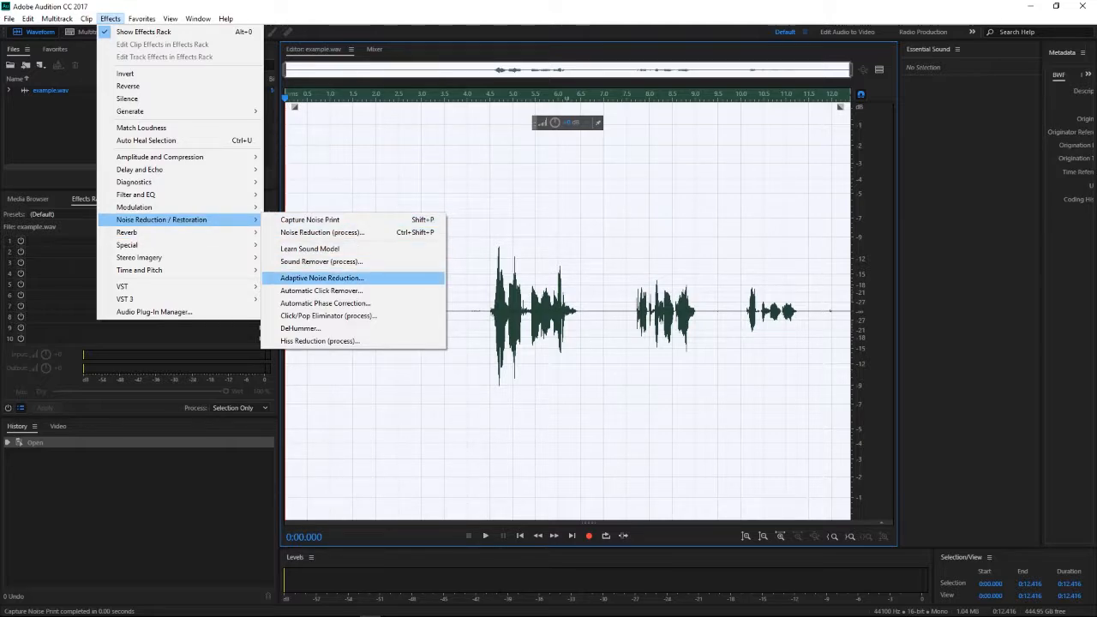
left_click(322, 278)
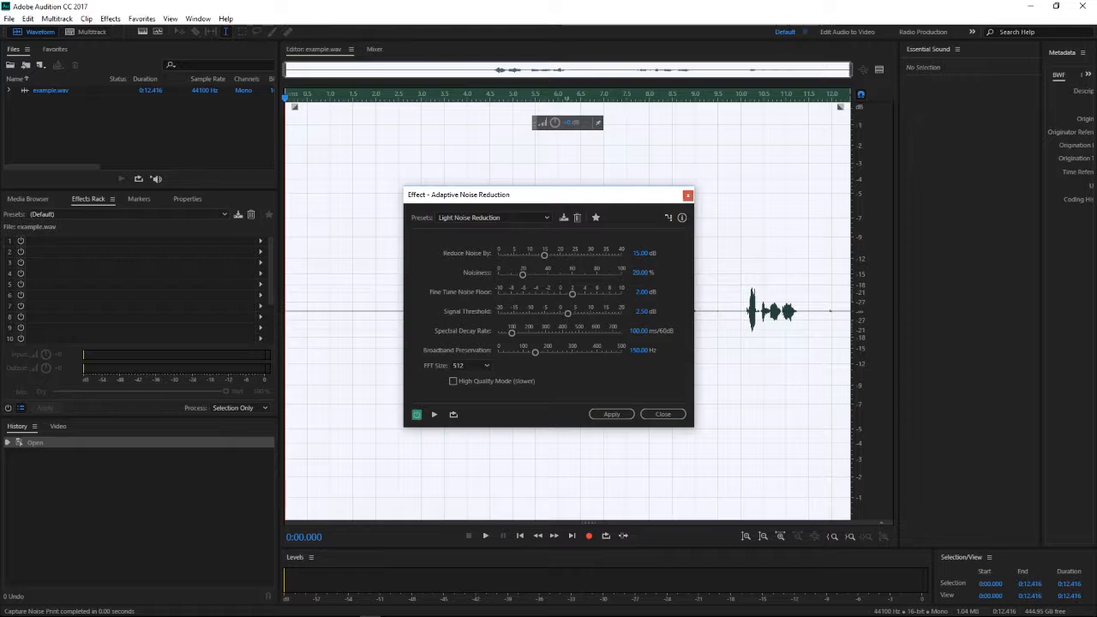
left_click(494, 218)
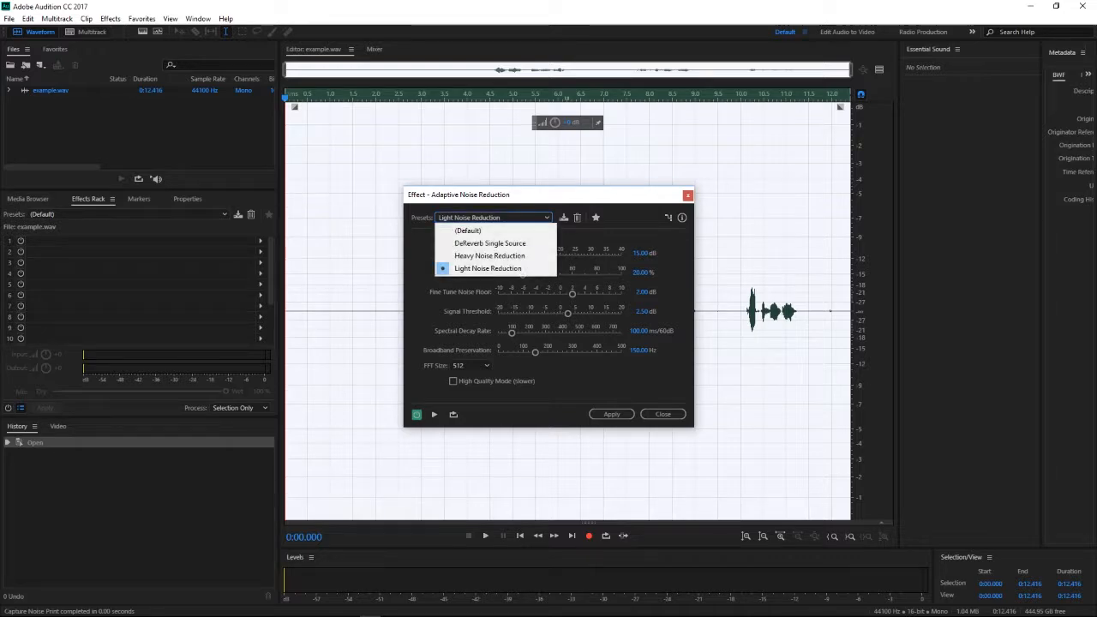
key("Escape")
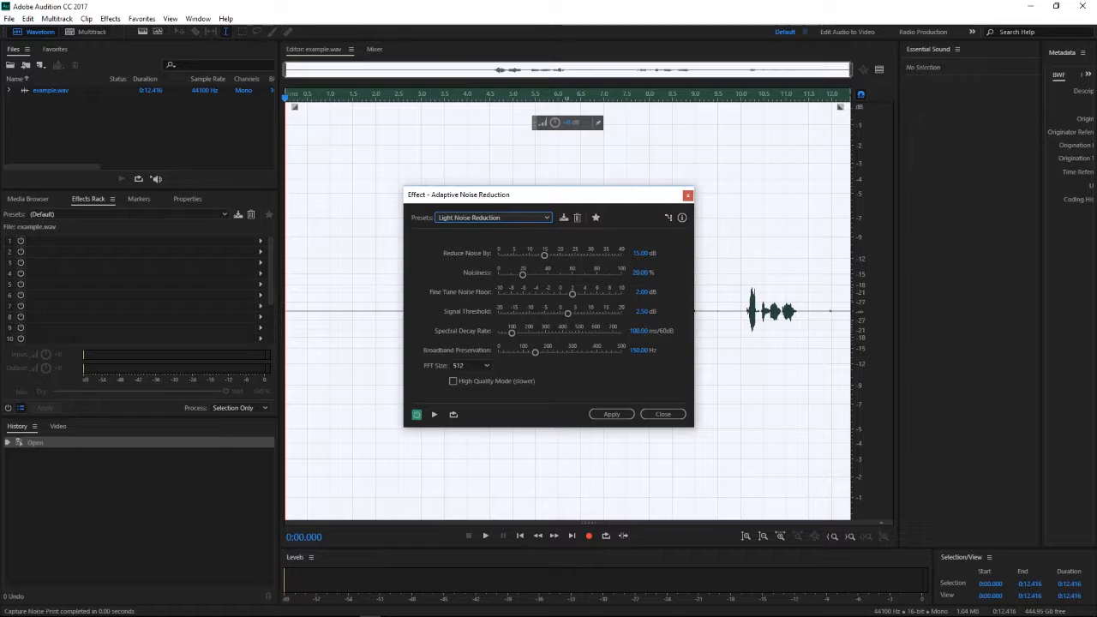
left_click(612, 414)
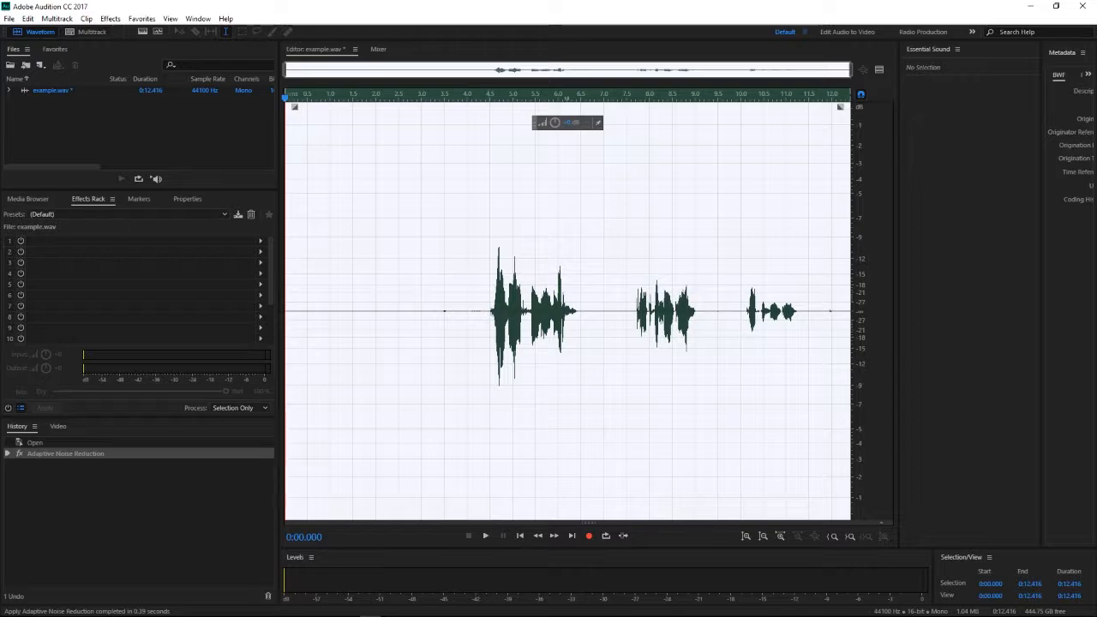
- Raise the volume of the first phrase, about 4.40 to 6.50 seconds, by about 8.7 dB
left_click(490, 215)
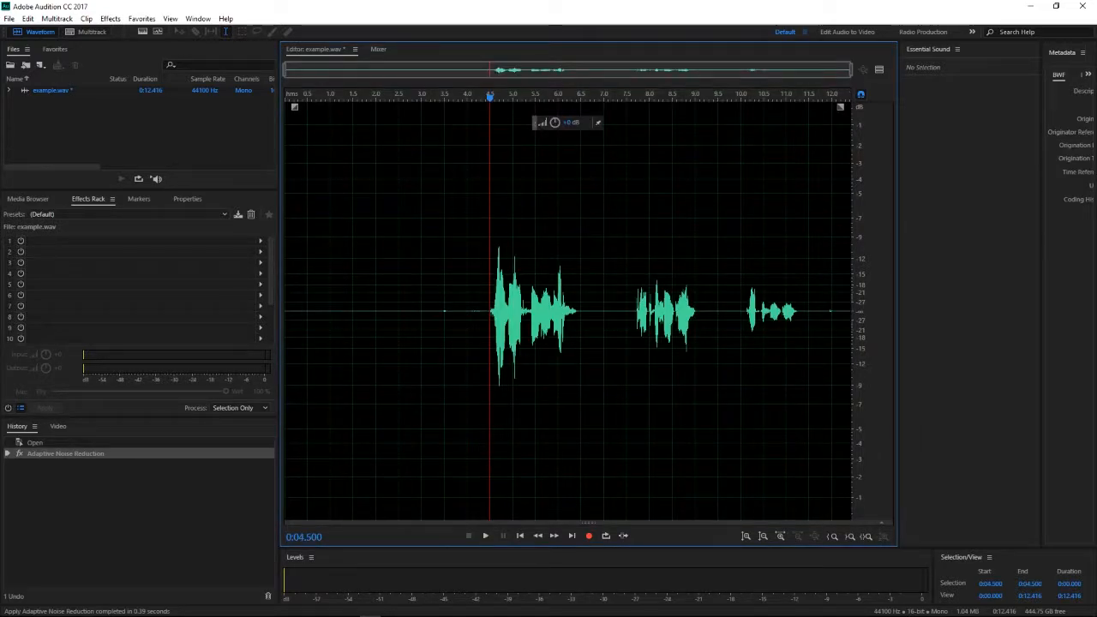
left_click_drag(580, 257, 486, 258)
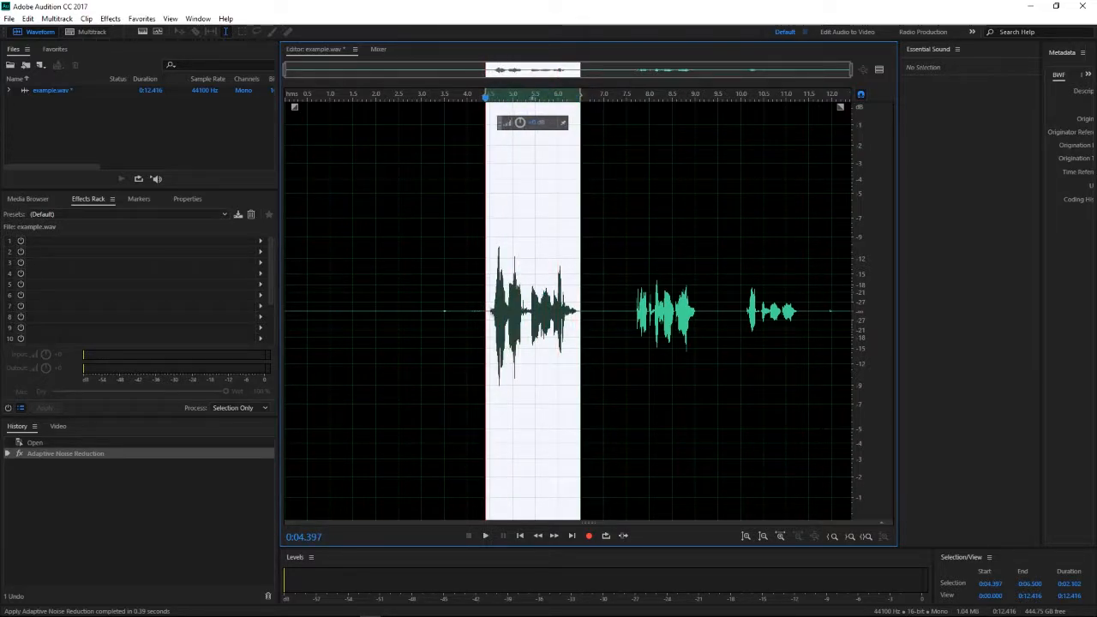
left_click_drag(519, 122, 531, 117)
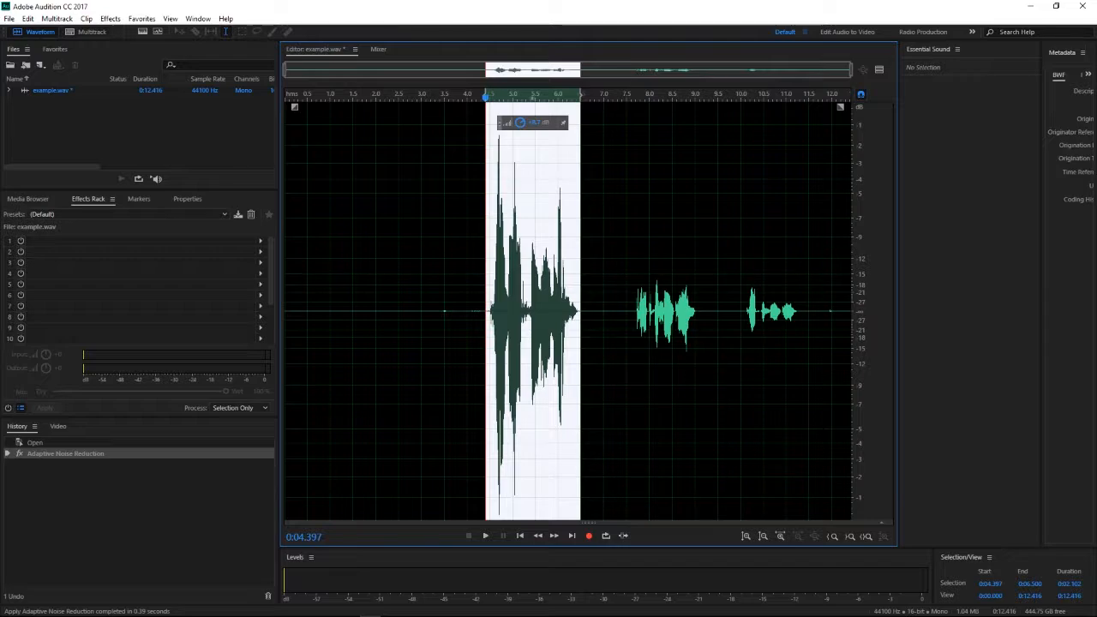
left_click_drag(531, 117, 532, 117)
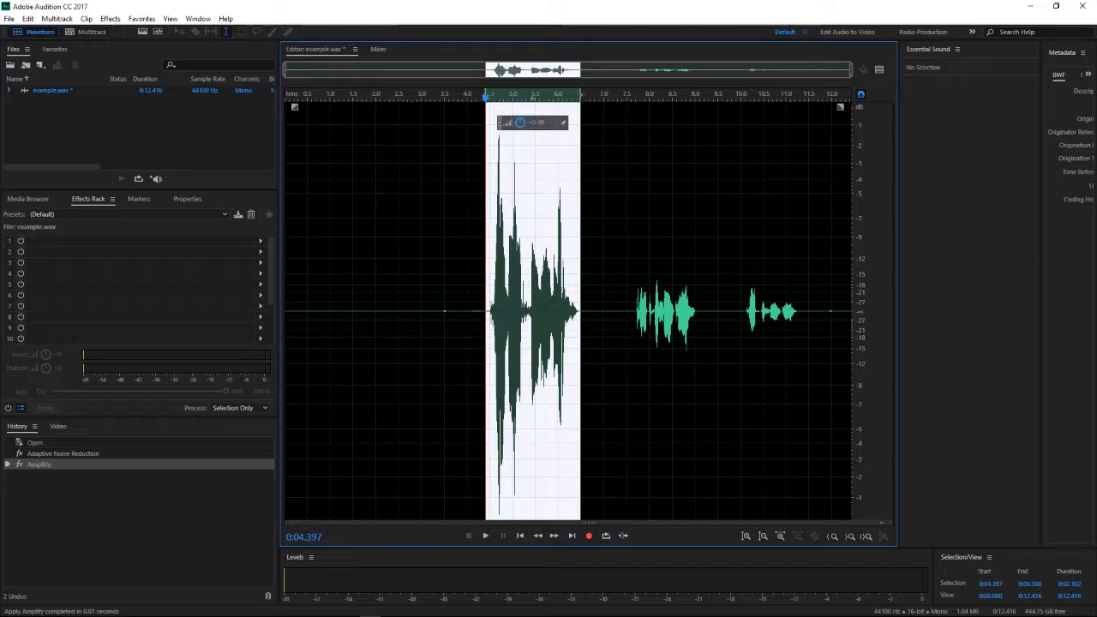
- Play the louder first phrase from about 4.40 seconds, and stop playback
left_click(477, 214)
left_click(485, 215)
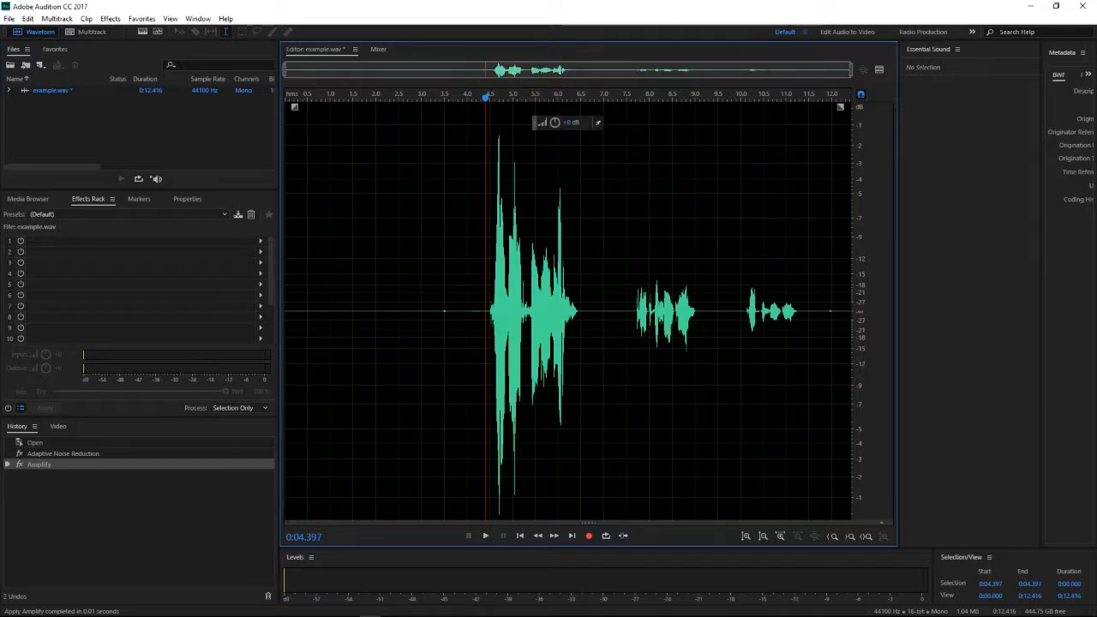
key("space")
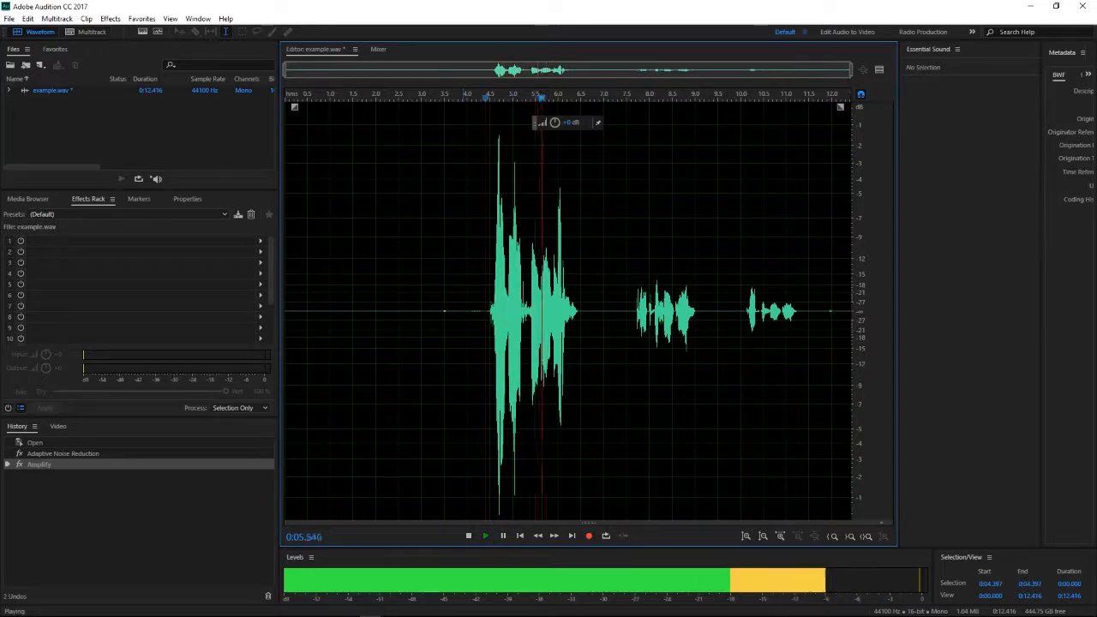
key("space")
- Apply Dynamics Processing with the Smooth Vocal preset to the second phrase, about 7.61 to 9.00 seconds
left_click_drag(632, 312, 694, 312)
left_click_drag(699, 257, 694, 257)
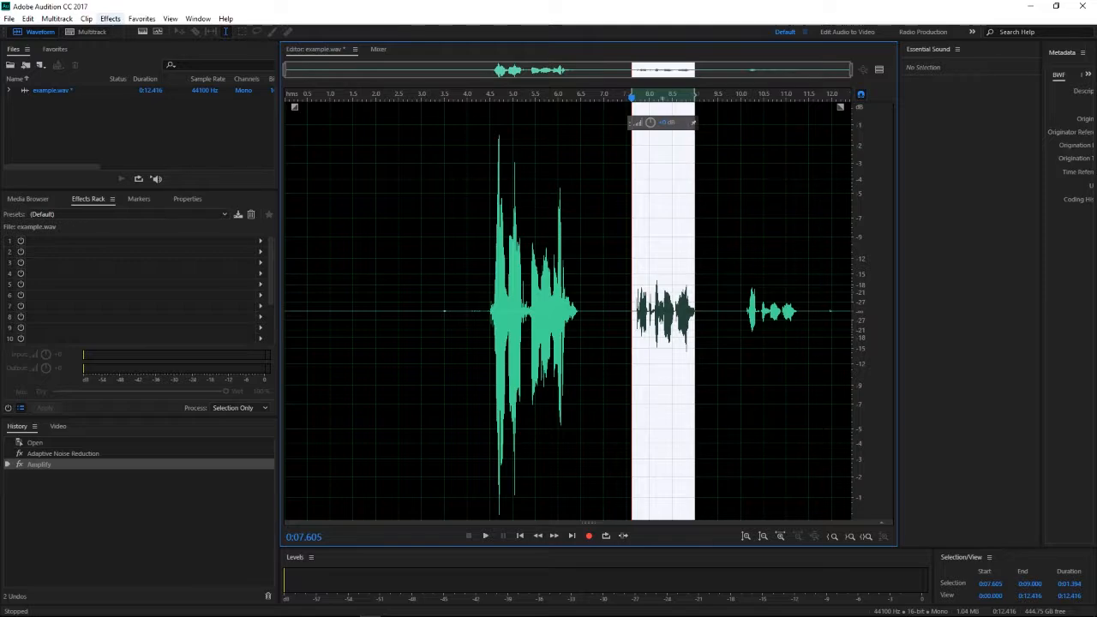
left_click(110, 18)
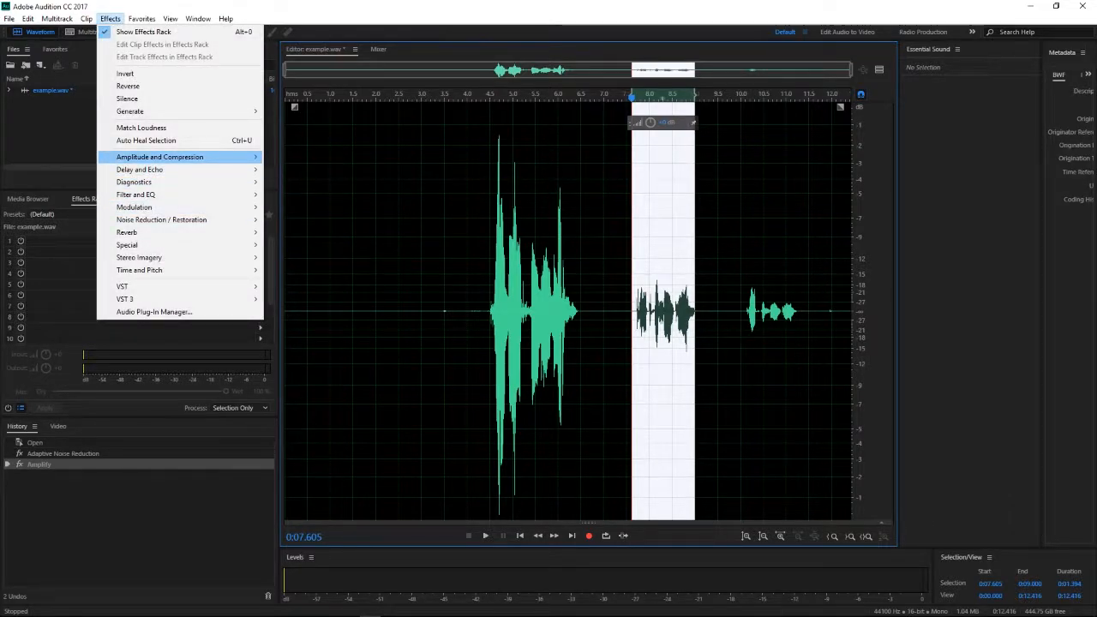
mouse_move(189, 157)
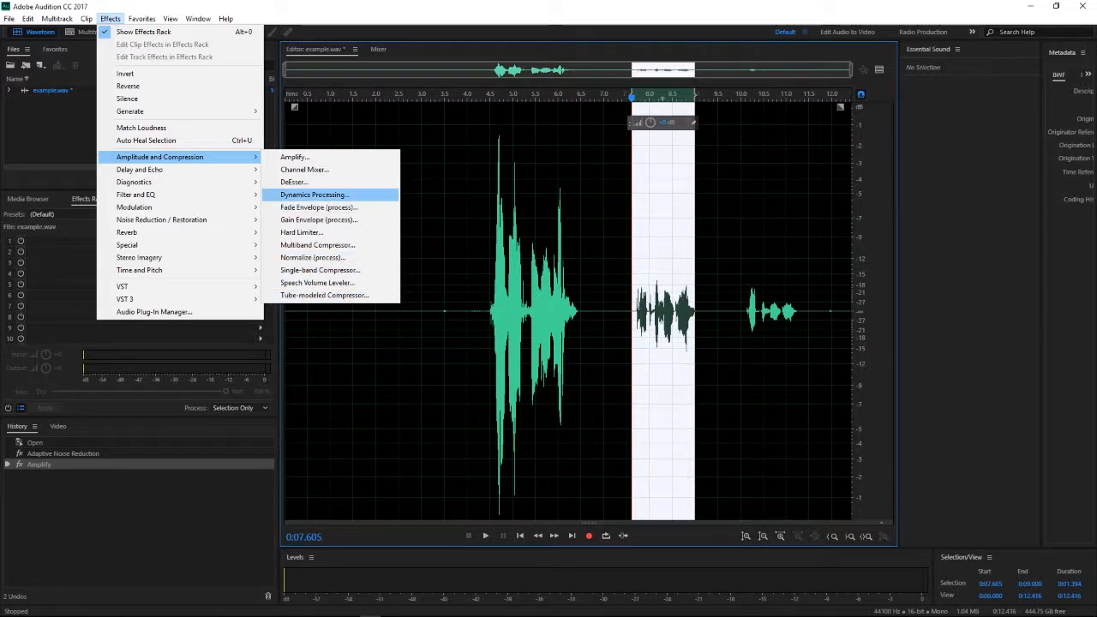
left_click(315, 194)
left_click(497, 133)
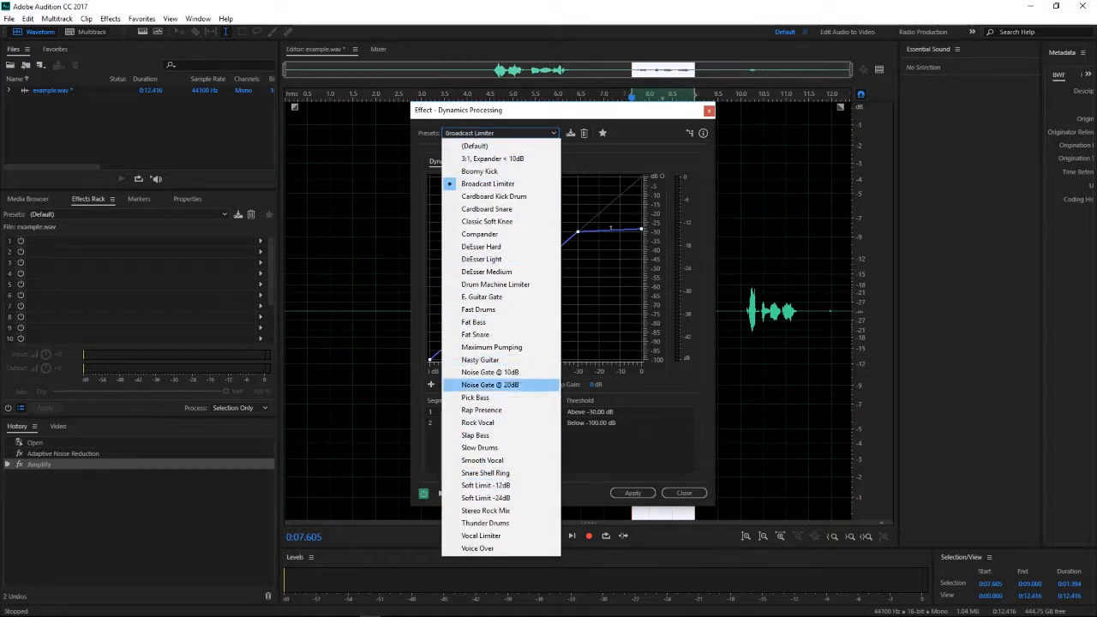
left_click(482, 461)
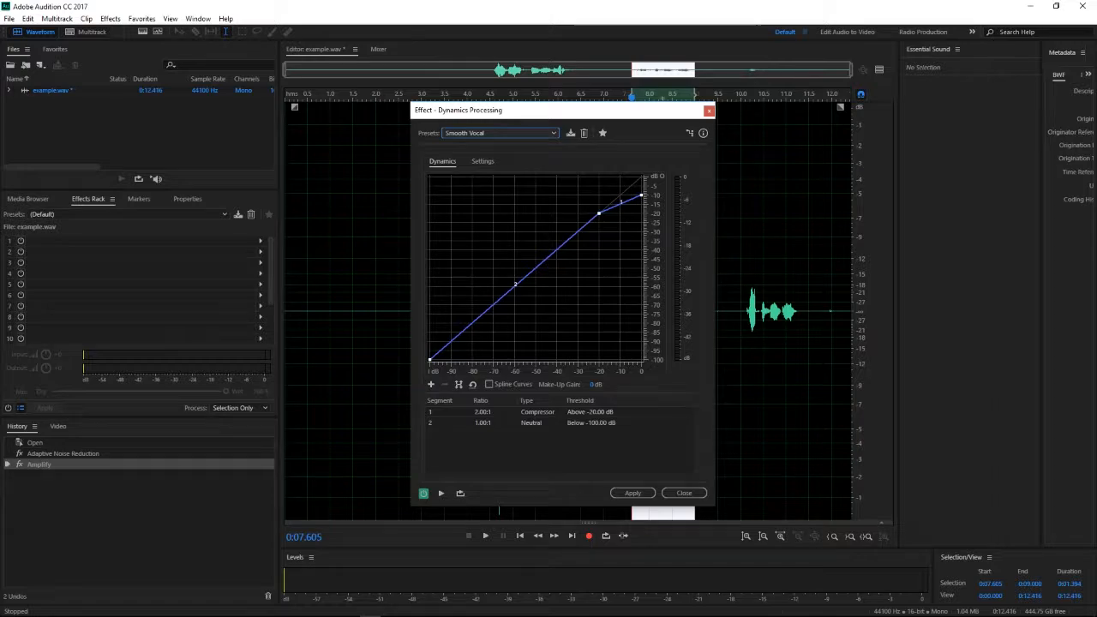
left_click(633, 493)
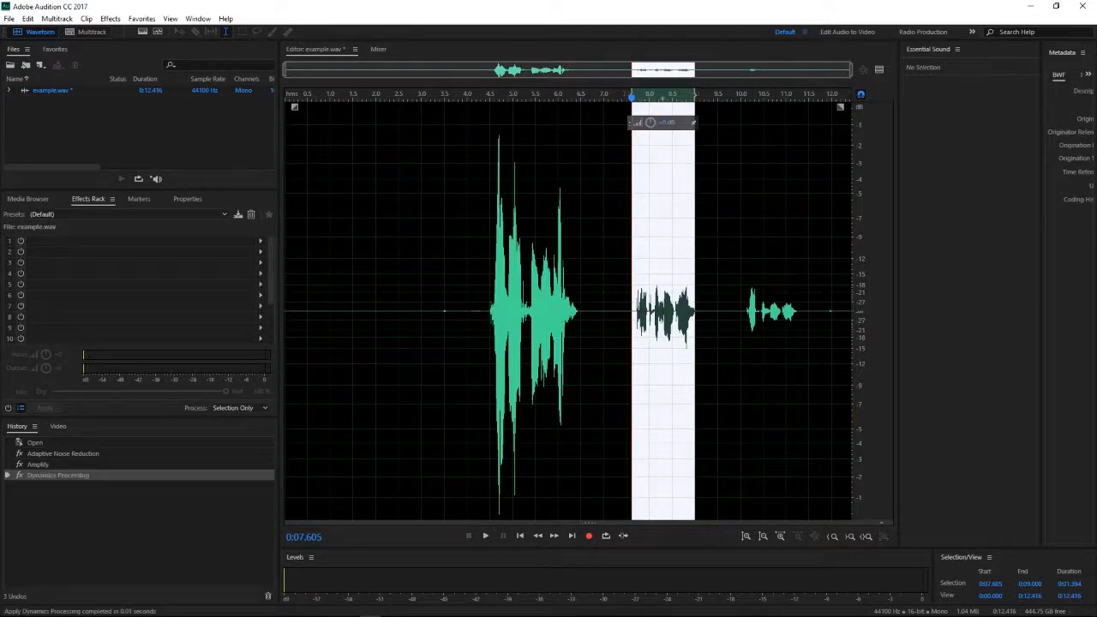
- Raise the volume of the second phrase, about 7.61 to 9.00 seconds, and place the playhead just before it
left_click_drag(650, 123, 674, 123)
left_click(619, 223)
left_click(633, 222)
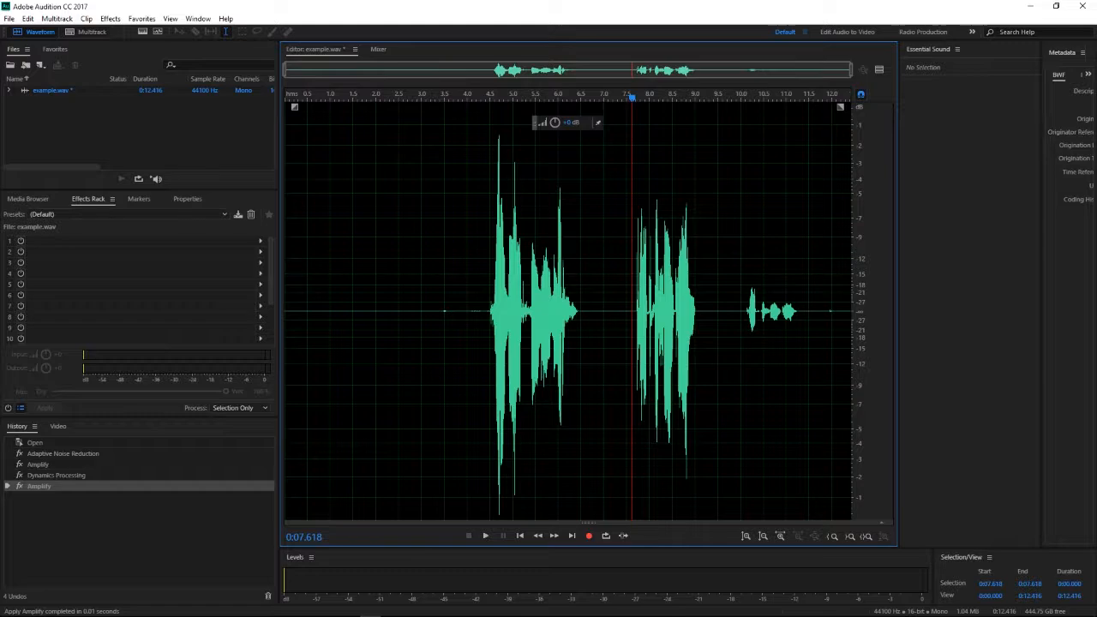
- Play the louder second phrase from about 7.62 seconds, and stop playback after the phrase ends
left_click_drag(285, 70, 597, 71)
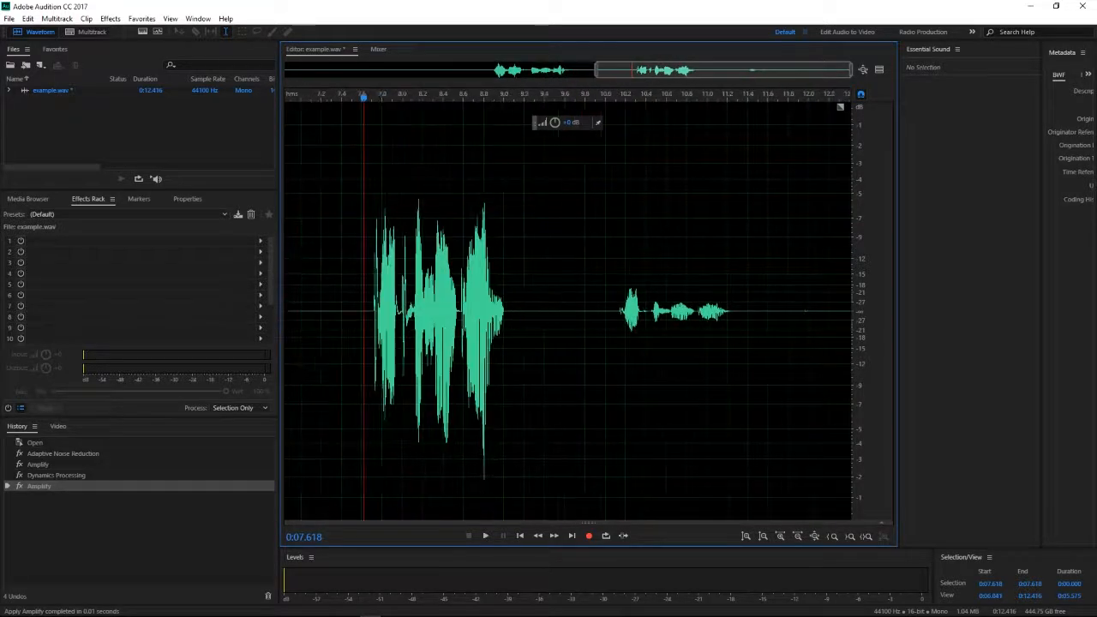
left_click_drag(851, 70, 707, 70)
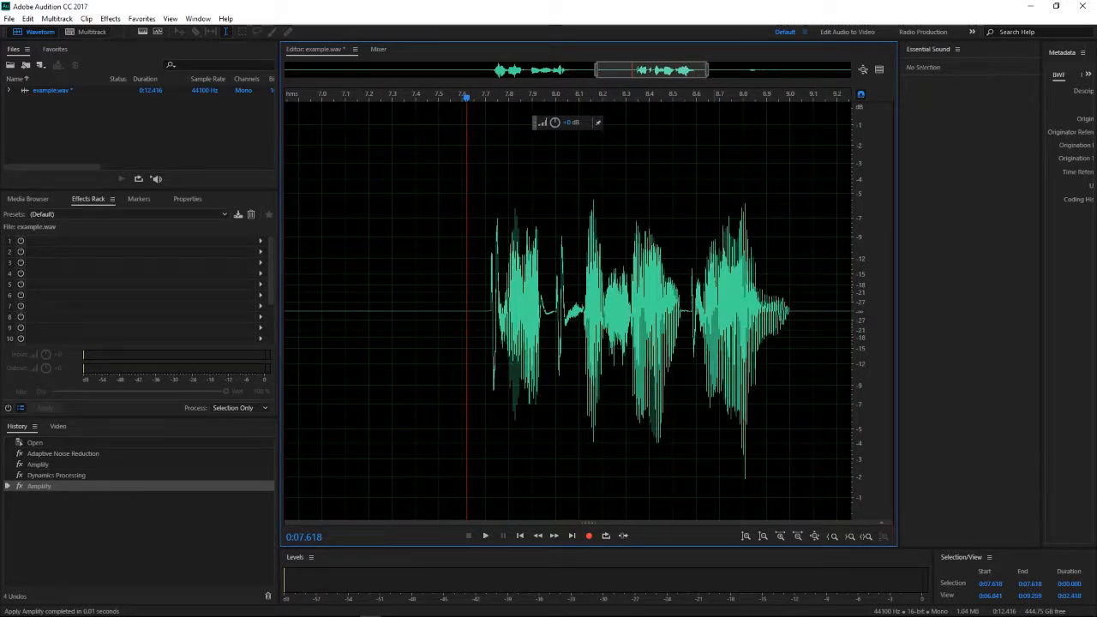
key("space")
key("space")
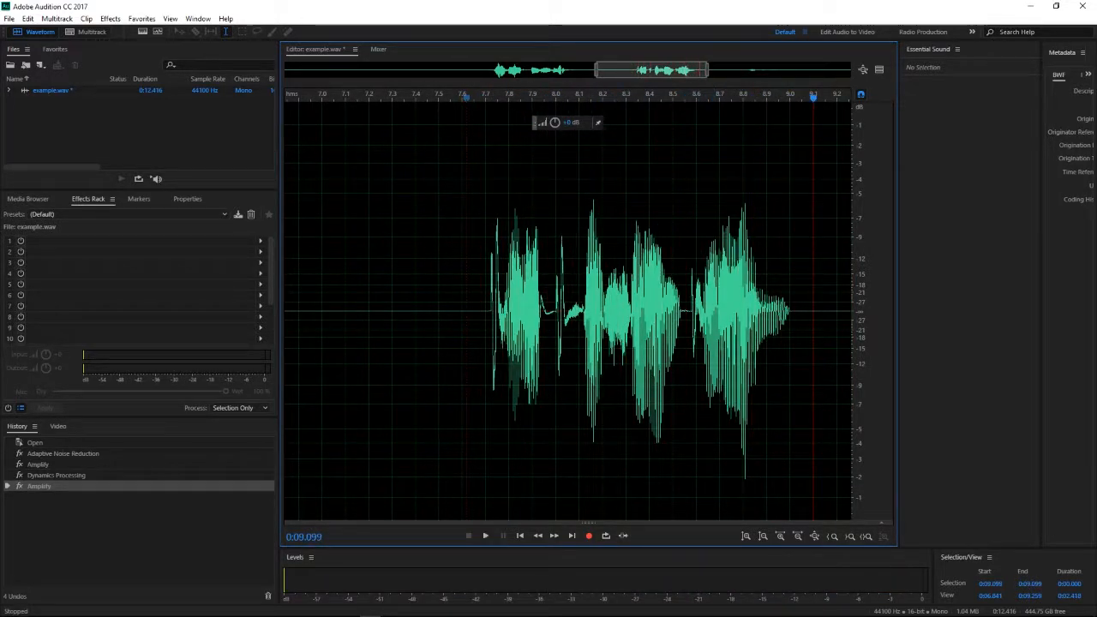
- Try a volume cut on the bass burst at about 7.70 to 7.77 seconds, and undo it after listening
left_click_drag(504, 223, 486, 223)
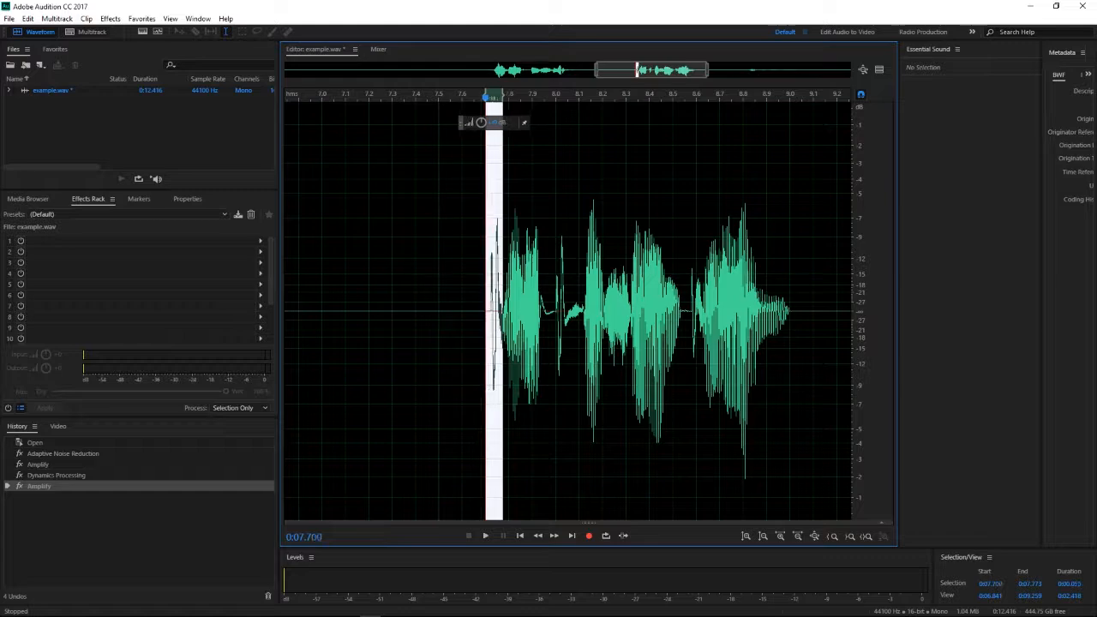
left_click_drag(481, 123, 464, 122)
left_click(453, 308)
key("space")
key("space")
key("ctrl+z")
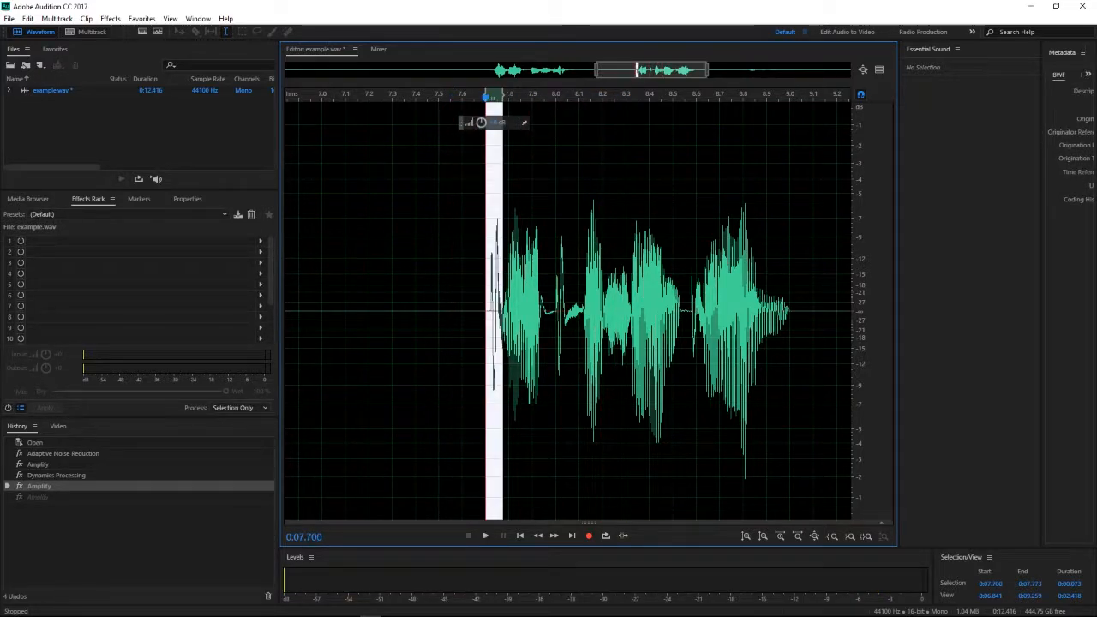
- Lower the volume of the bass burst at about 7.70 to 7.77 seconds, and play the phrase from 7.60 seconds
left_click_drag(481, 123, 479, 123)
left_click(462, 257)
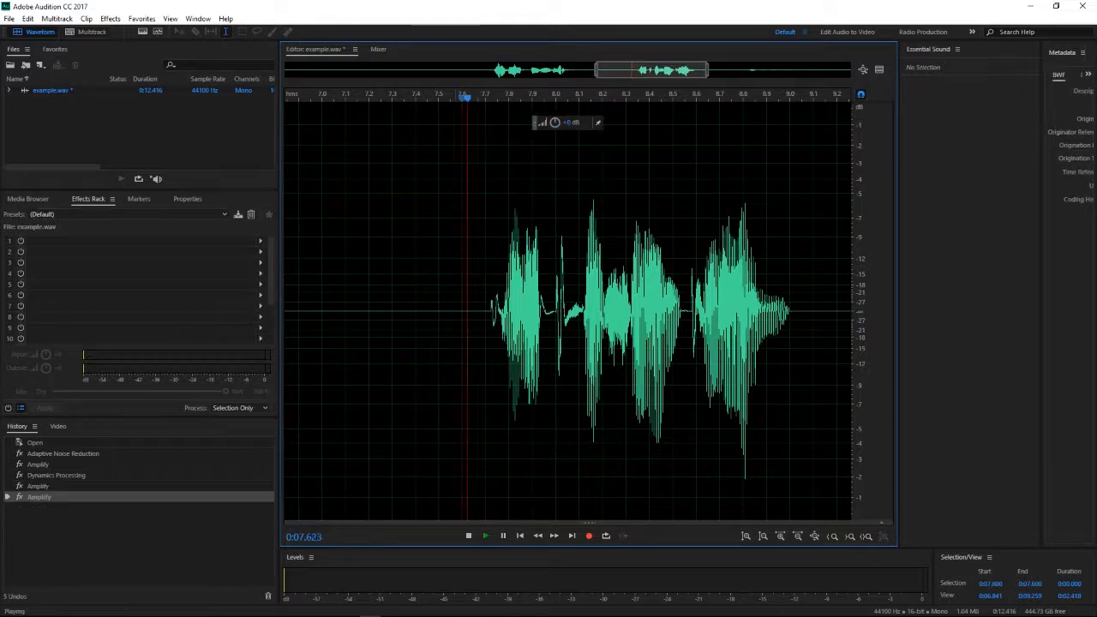
key("space")
key("space")
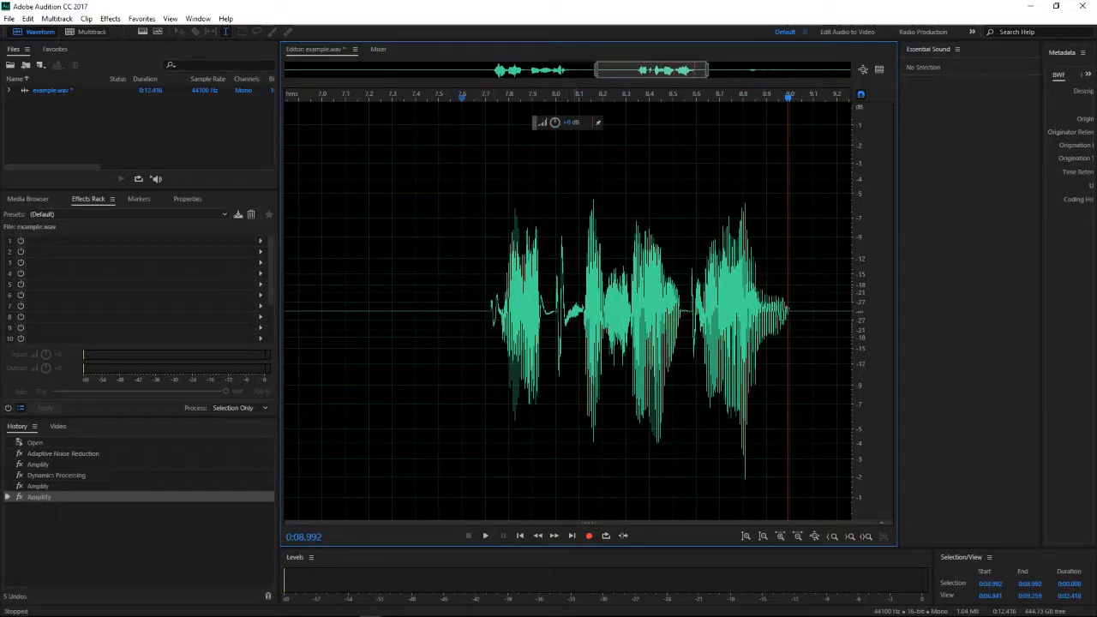
- Lower the volume of the two remaining bass bursts, at about 8.00 to 8.10 and 8.57 to 8.63 seconds
left_click_drag(556, 257, 579, 257)
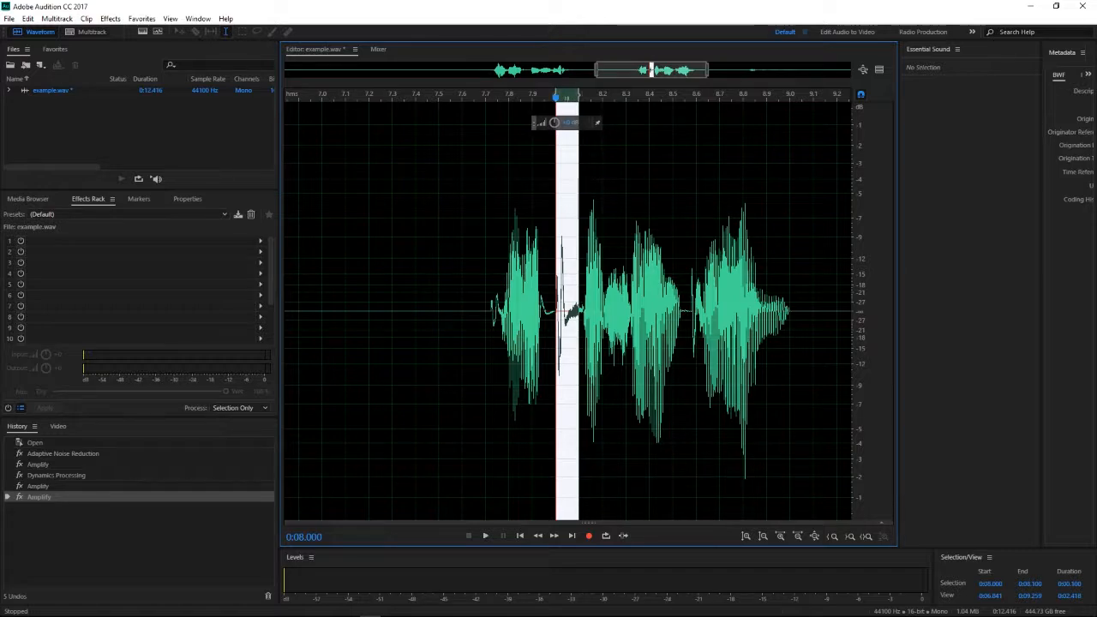
left_click_drag(555, 123, 544, 123)
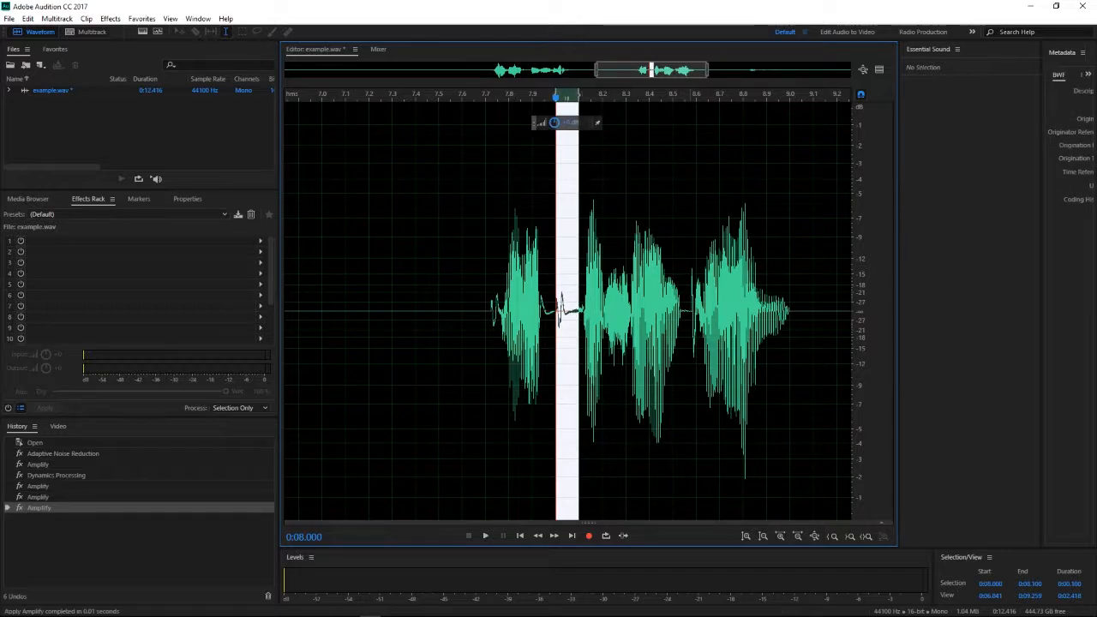
left_click_drag(691, 257, 703, 257)
left_click_drag(682, 122, 683, 122)
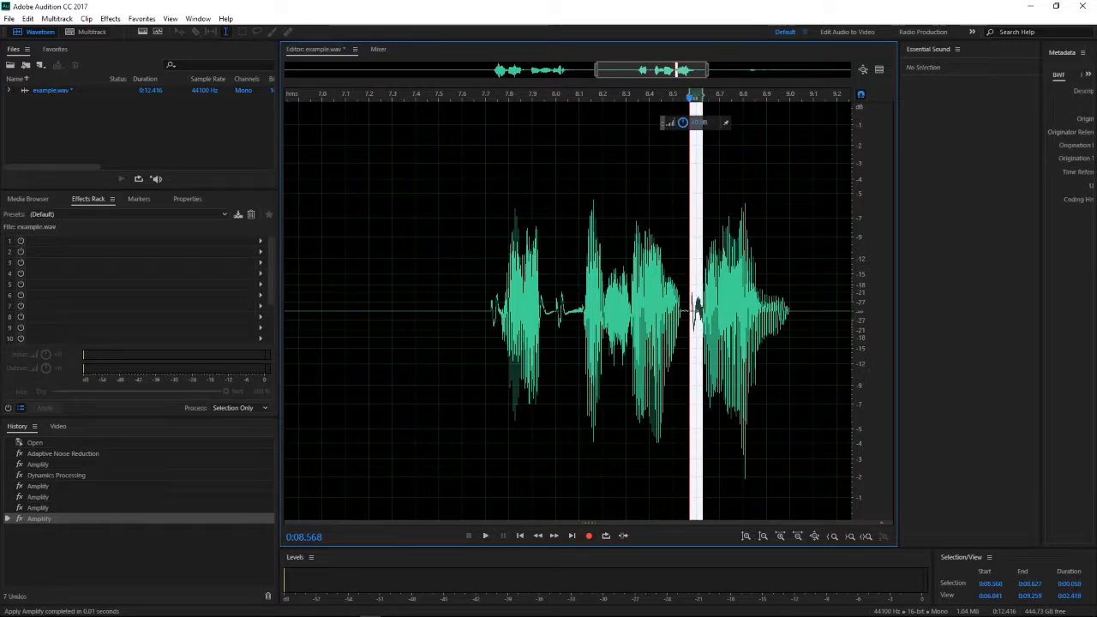
- Play the corrected second phrase from about 7.60 seconds, and stop playback just past its end
left_click(462, 258)
key("space")
key("space")
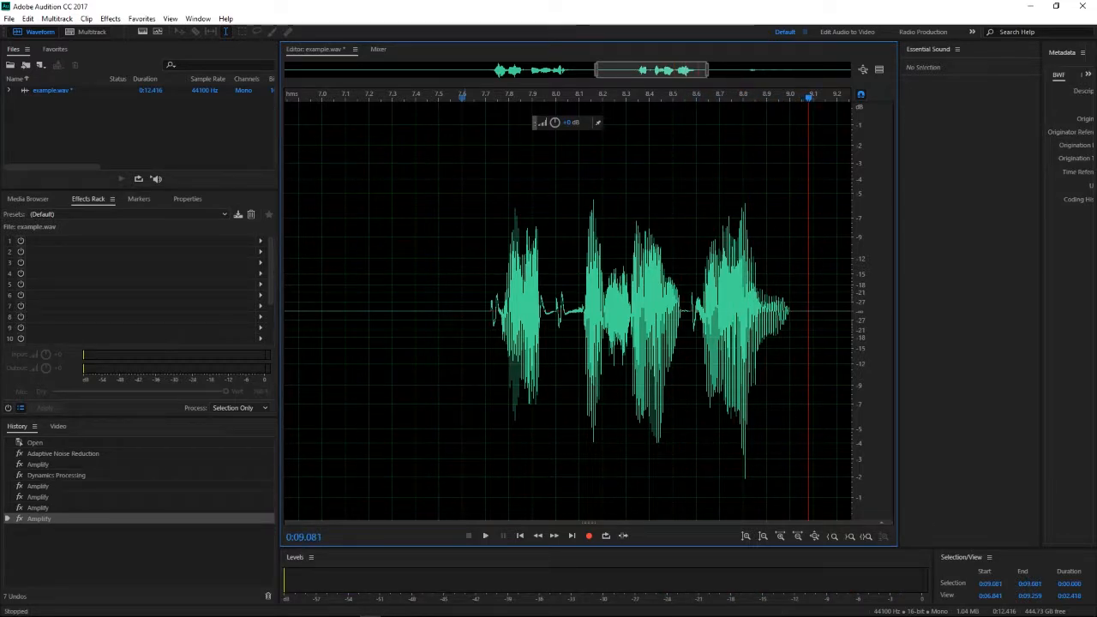
- Widen the waveform view to about 6.60 to 12.24 seconds to include the quiet third phrase
left_click_drag(651, 69, 845, 70)
left_click_drag(612, 70, 584, 69)
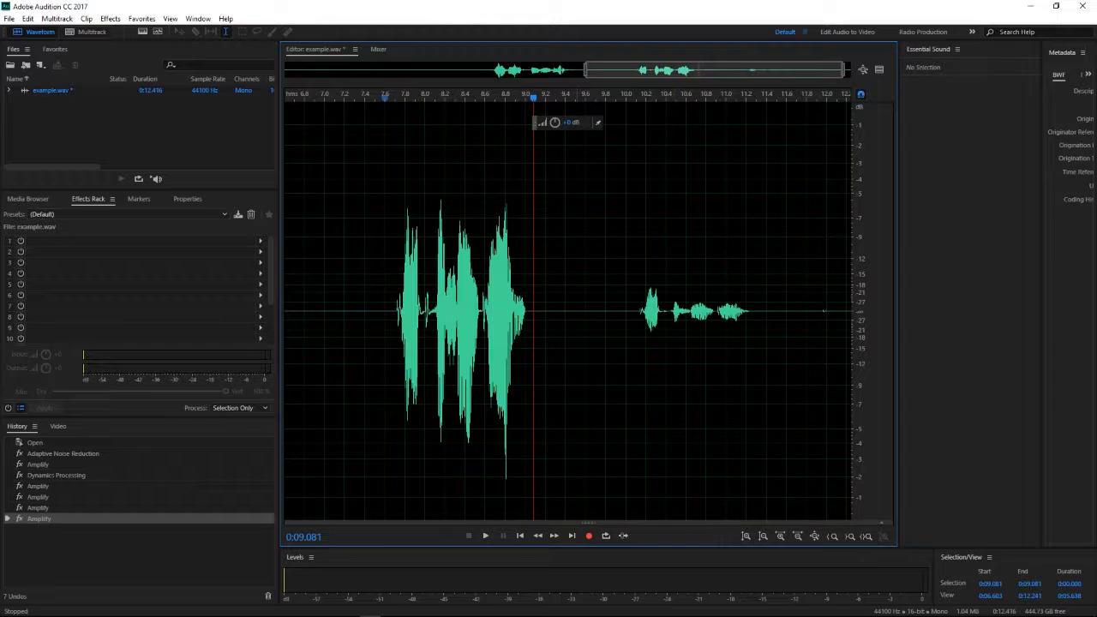